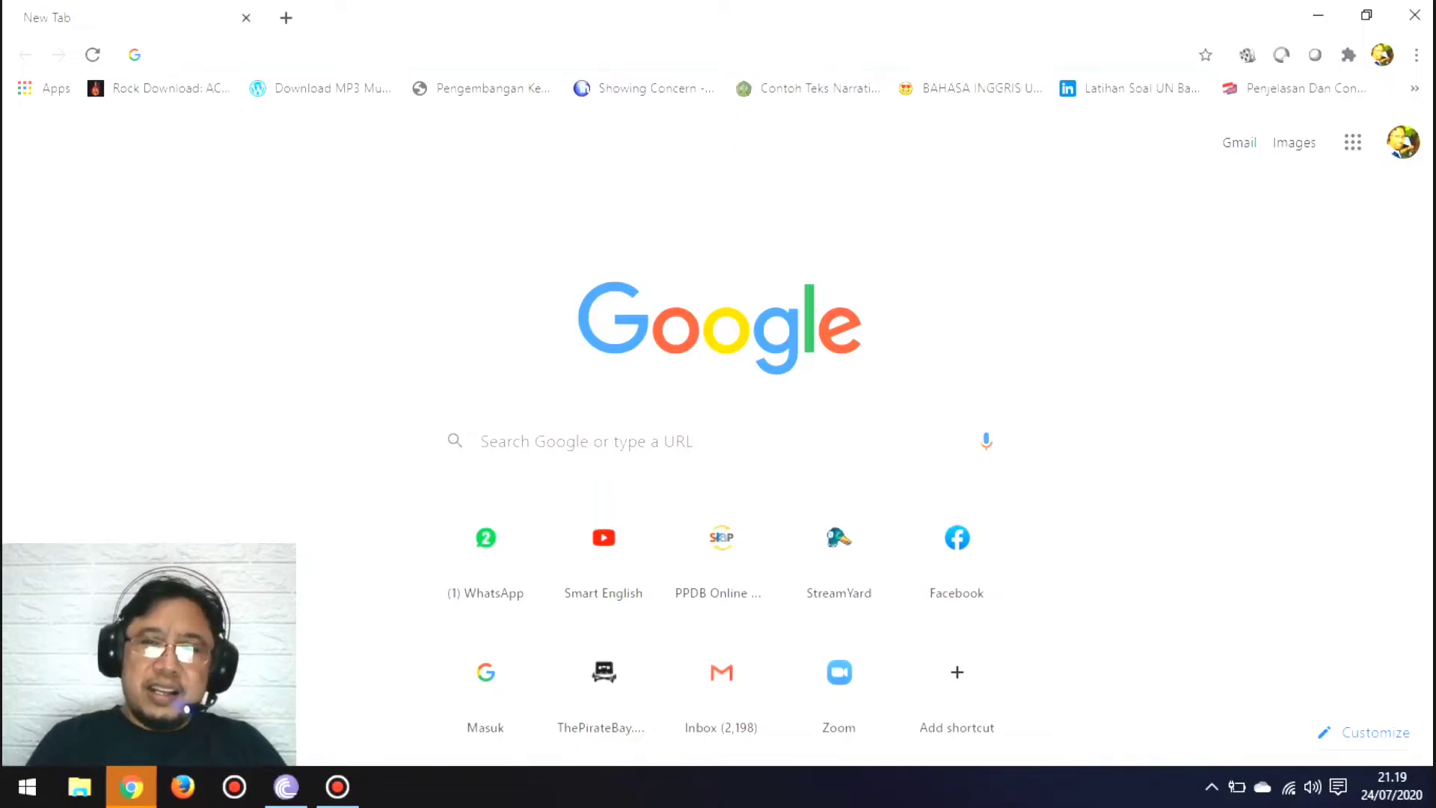
Step: Open Google Classroom from the list of Google apps
left_click(1353, 147)
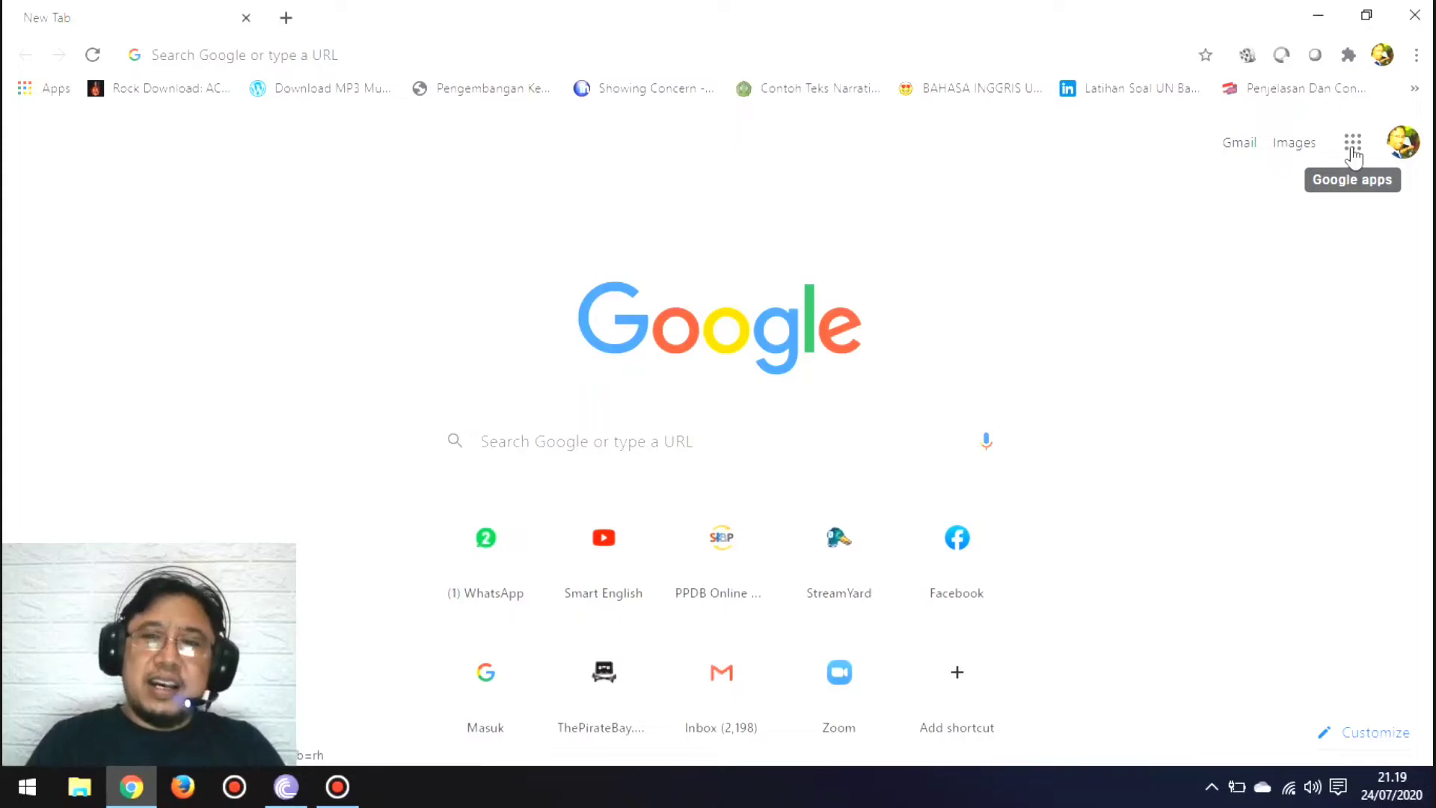
left_click(1354, 149)
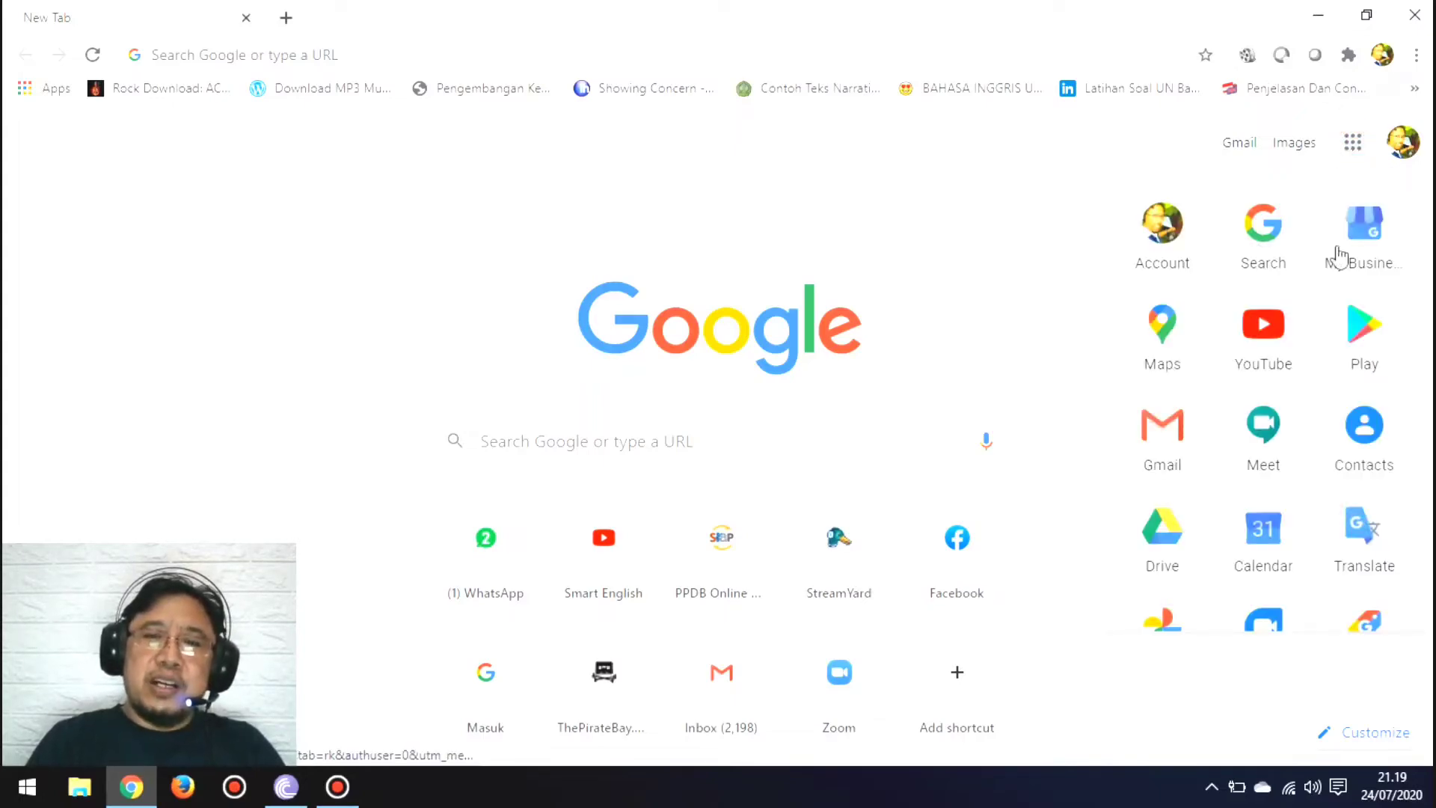
left_click_drag(1423, 311, 1421, 568)
left_click(1264, 396)
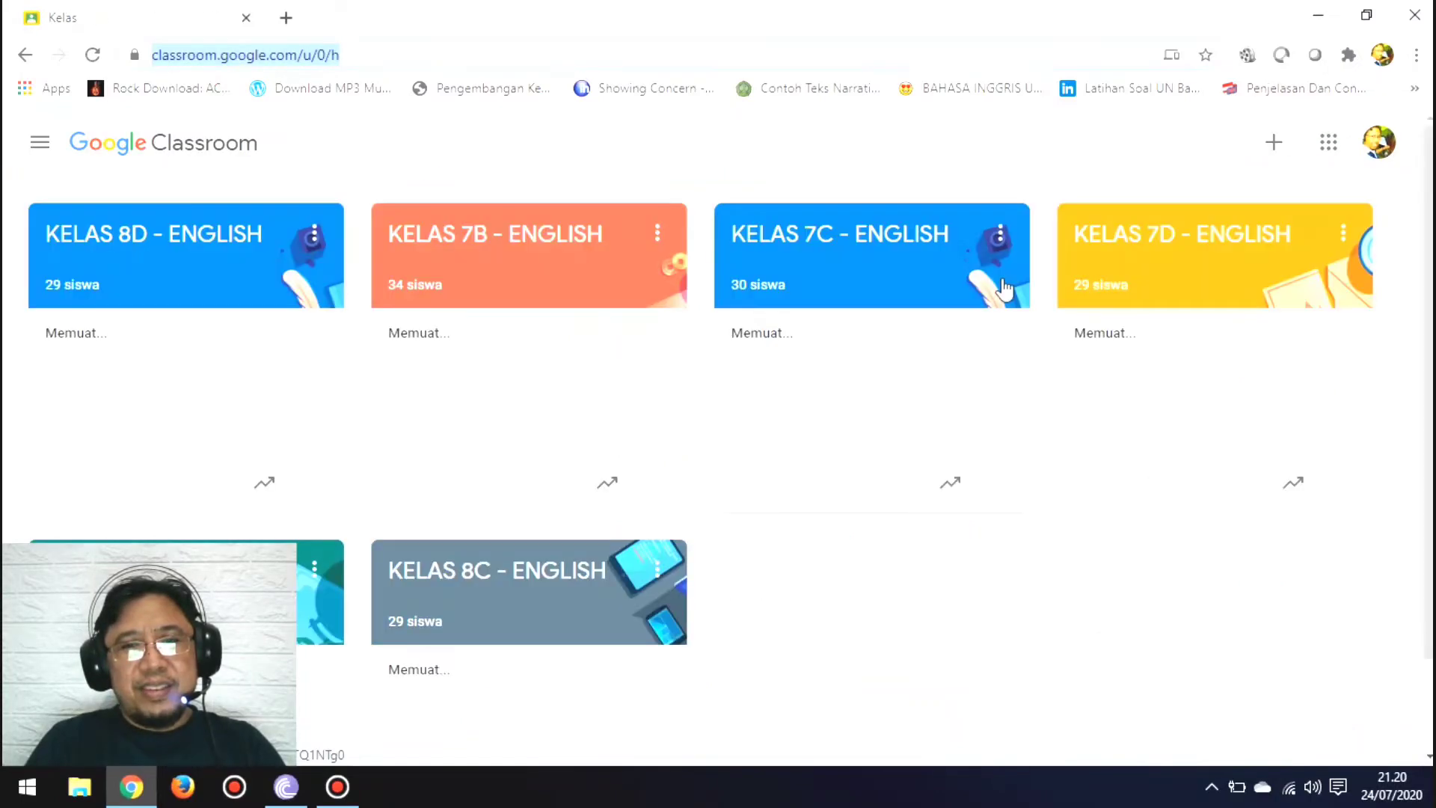
Step: Start creating a new class and accept the notice about using Classroom at a school with students
scroll(1412, 275, "down", 1)
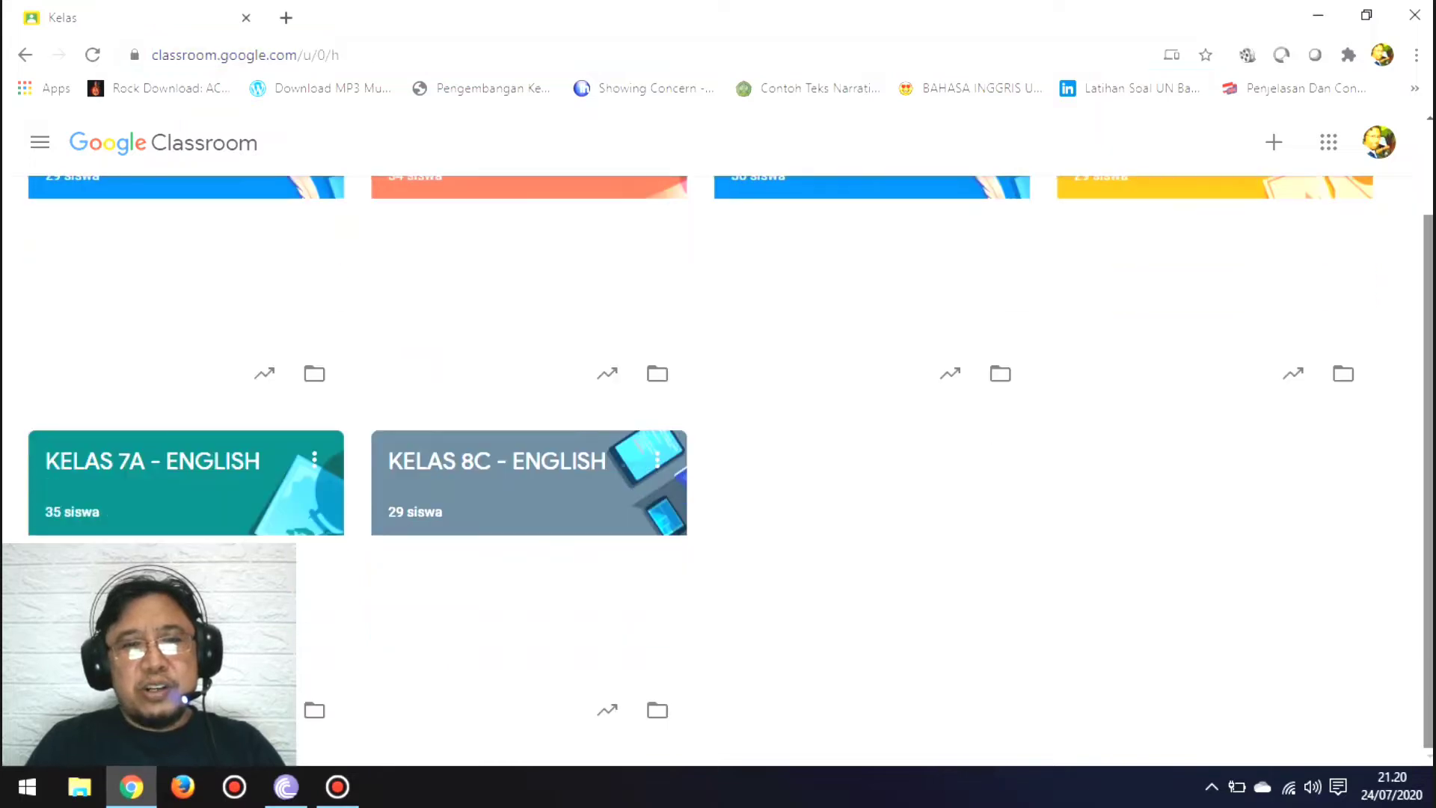
scroll(729, 465, "up", 1)
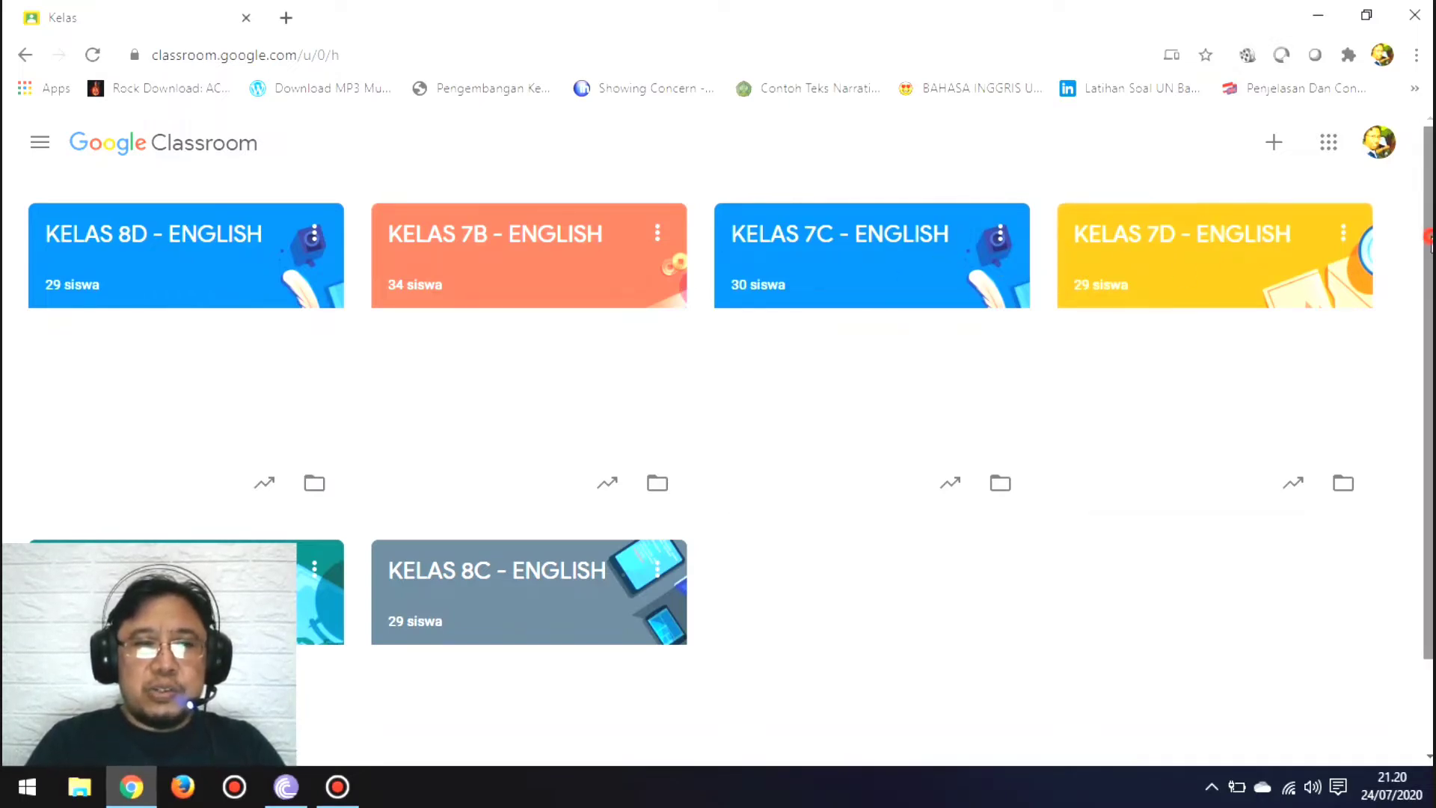
scroll(1418, 241, "down", 1)
scroll(1430, 357, "up", 1)
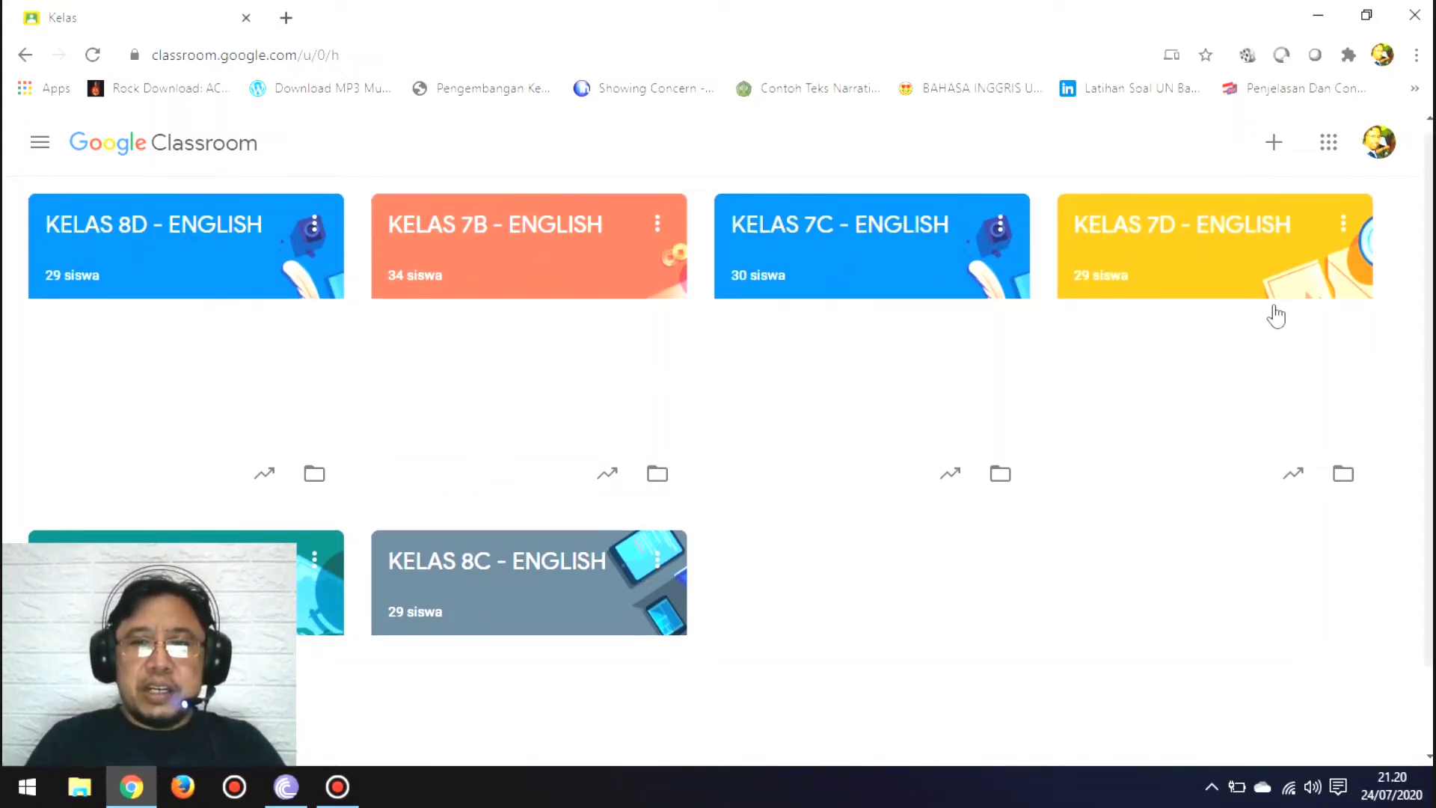
left_click(1272, 150)
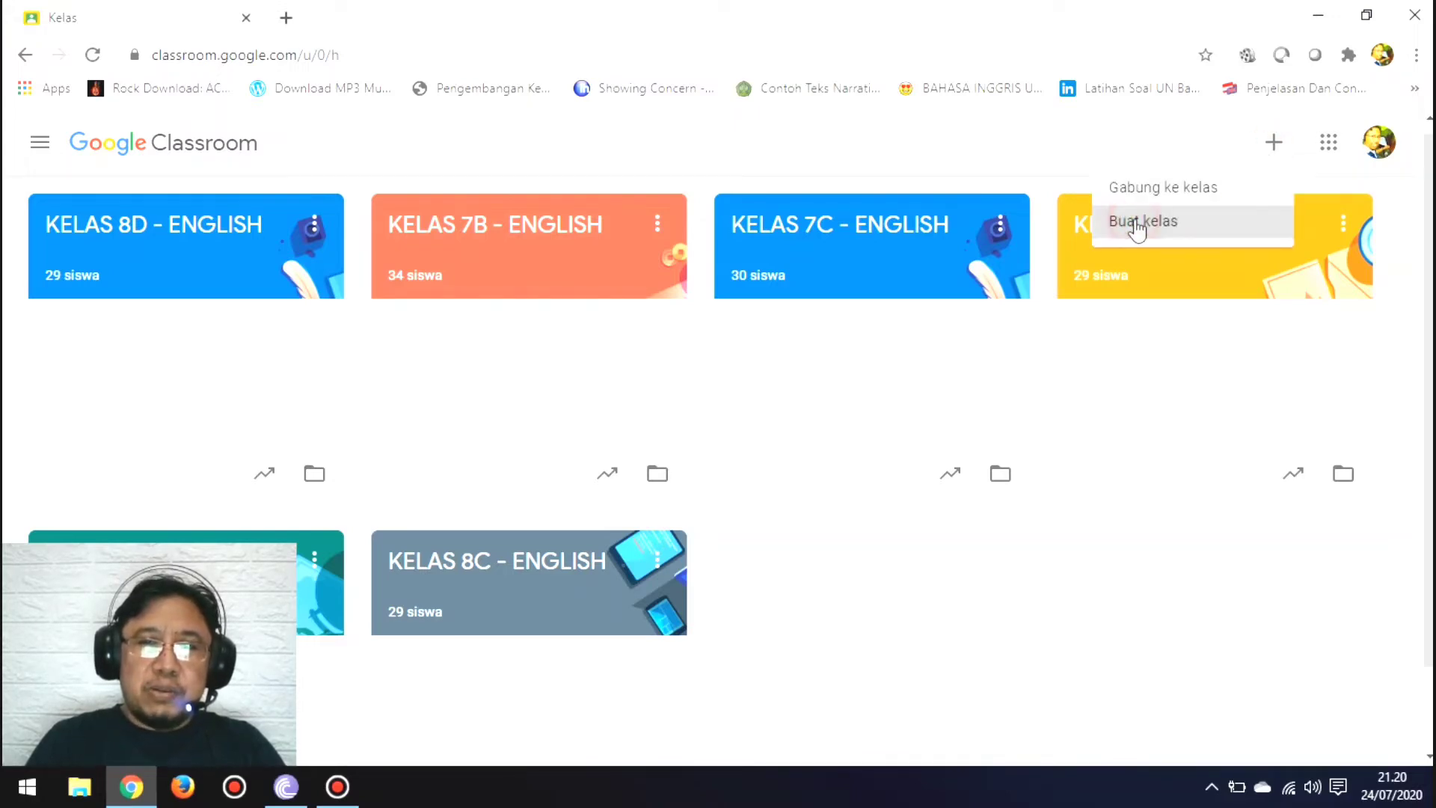
left_click(1137, 224)
left_click(602, 575)
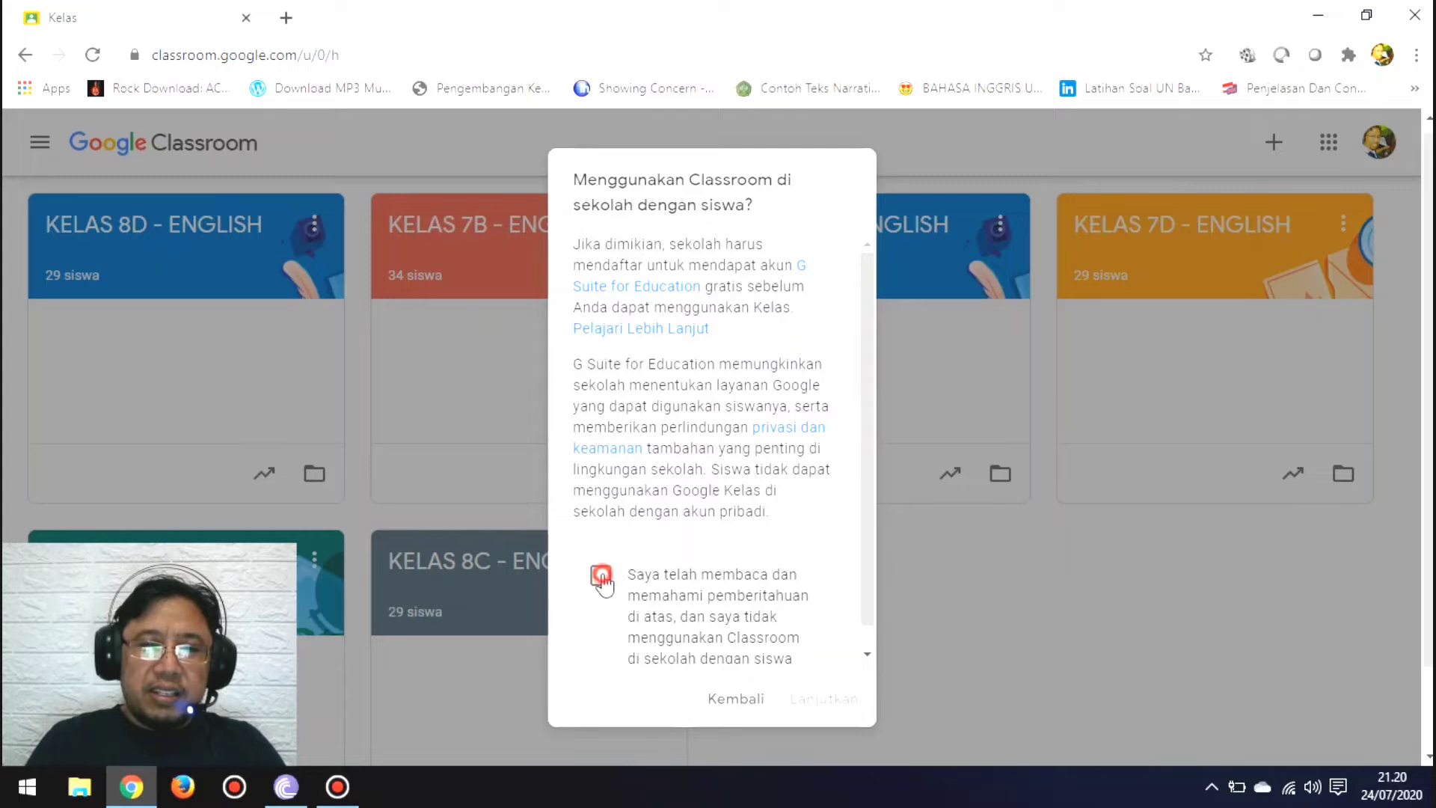
left_click(801, 702)
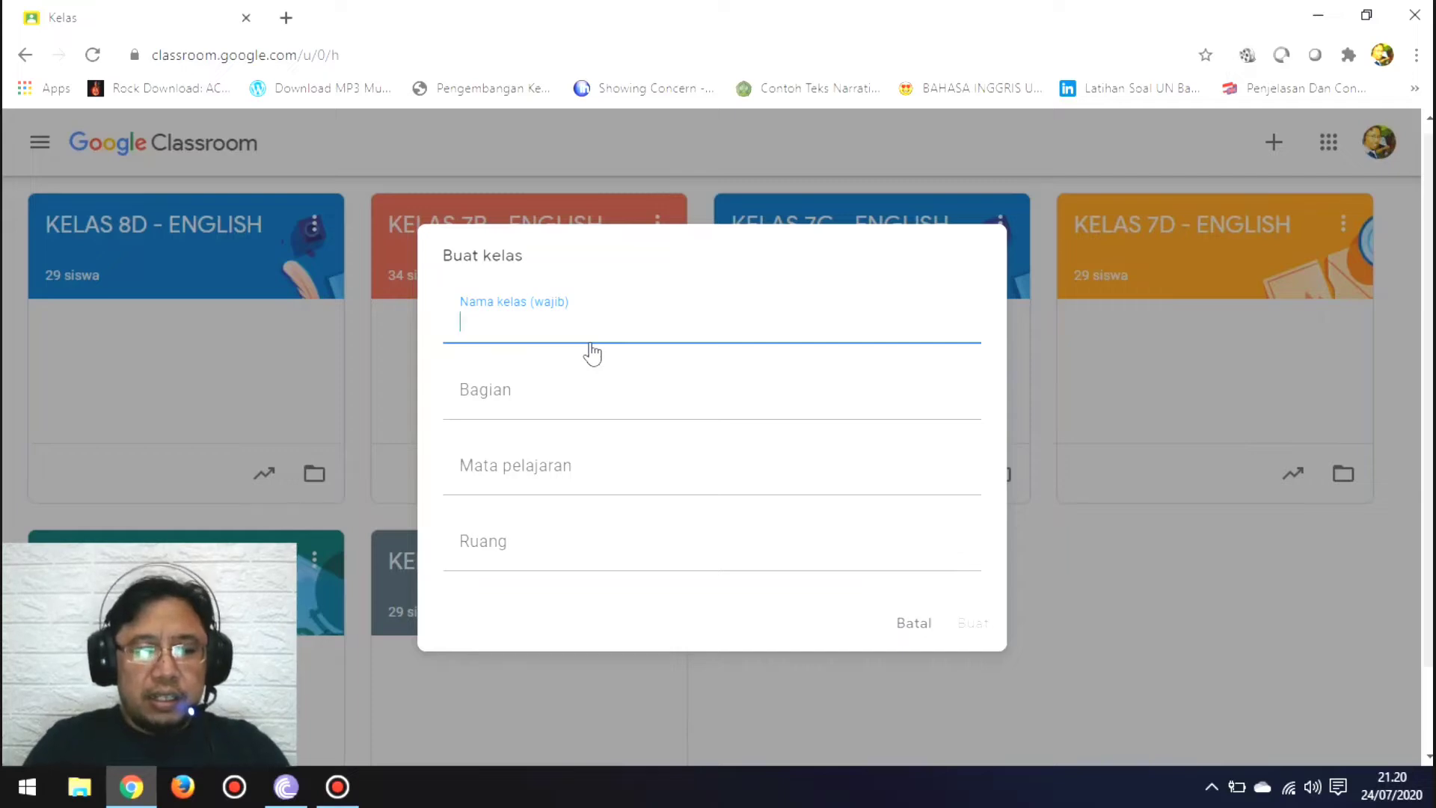
Step: Name the new class "KELAS 7E - ENGLISH"
type("KELAS ")
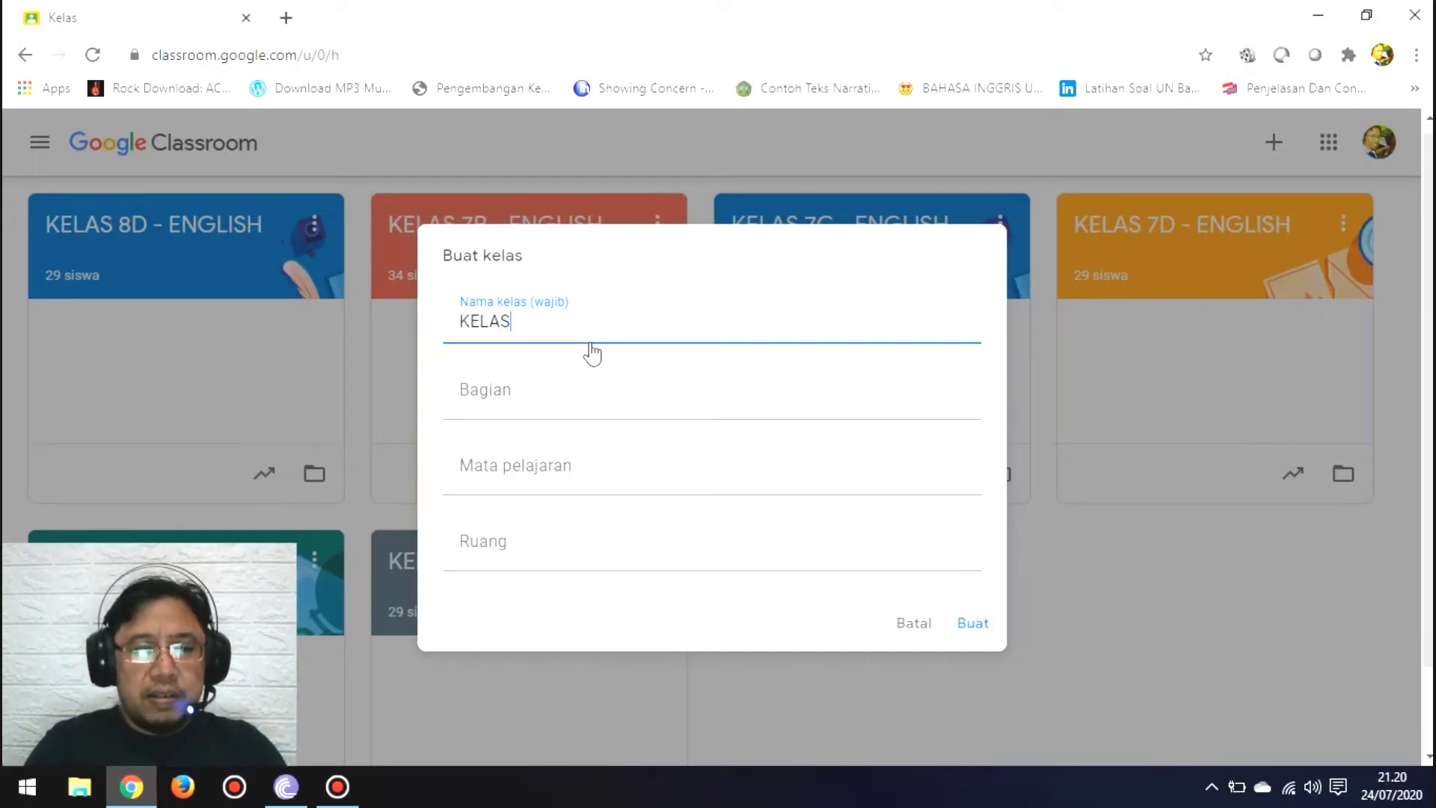
type("7")
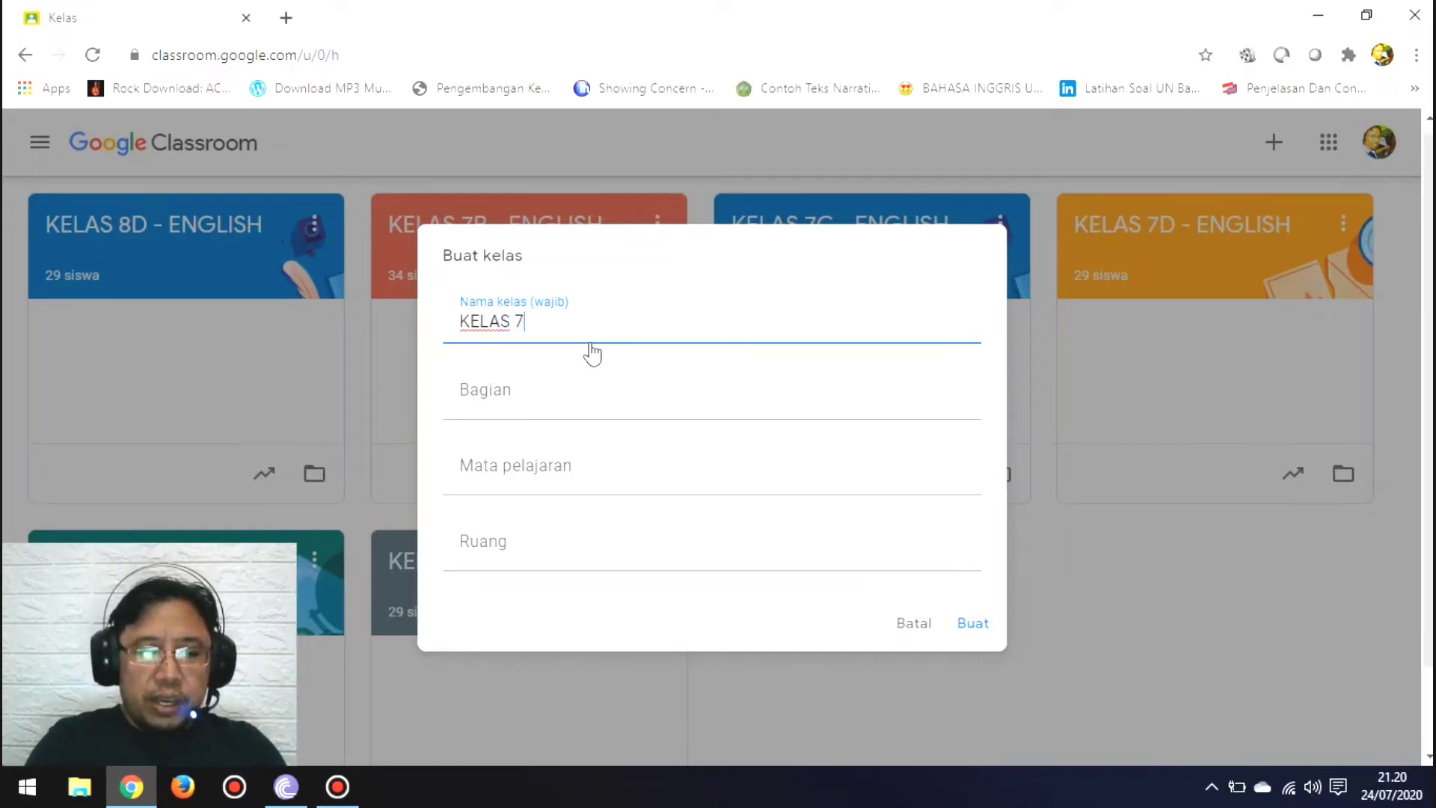
type("E")
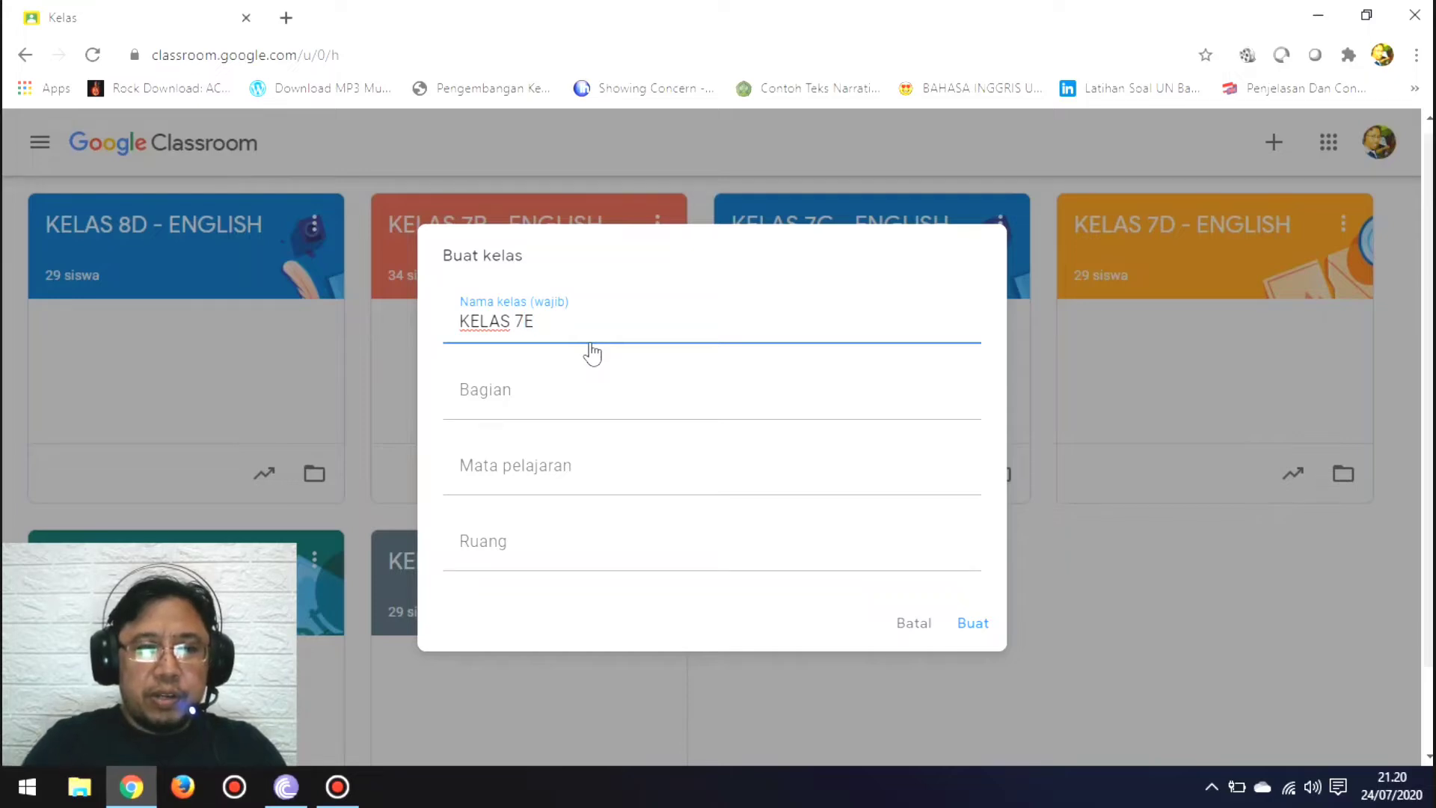
type(" - E")
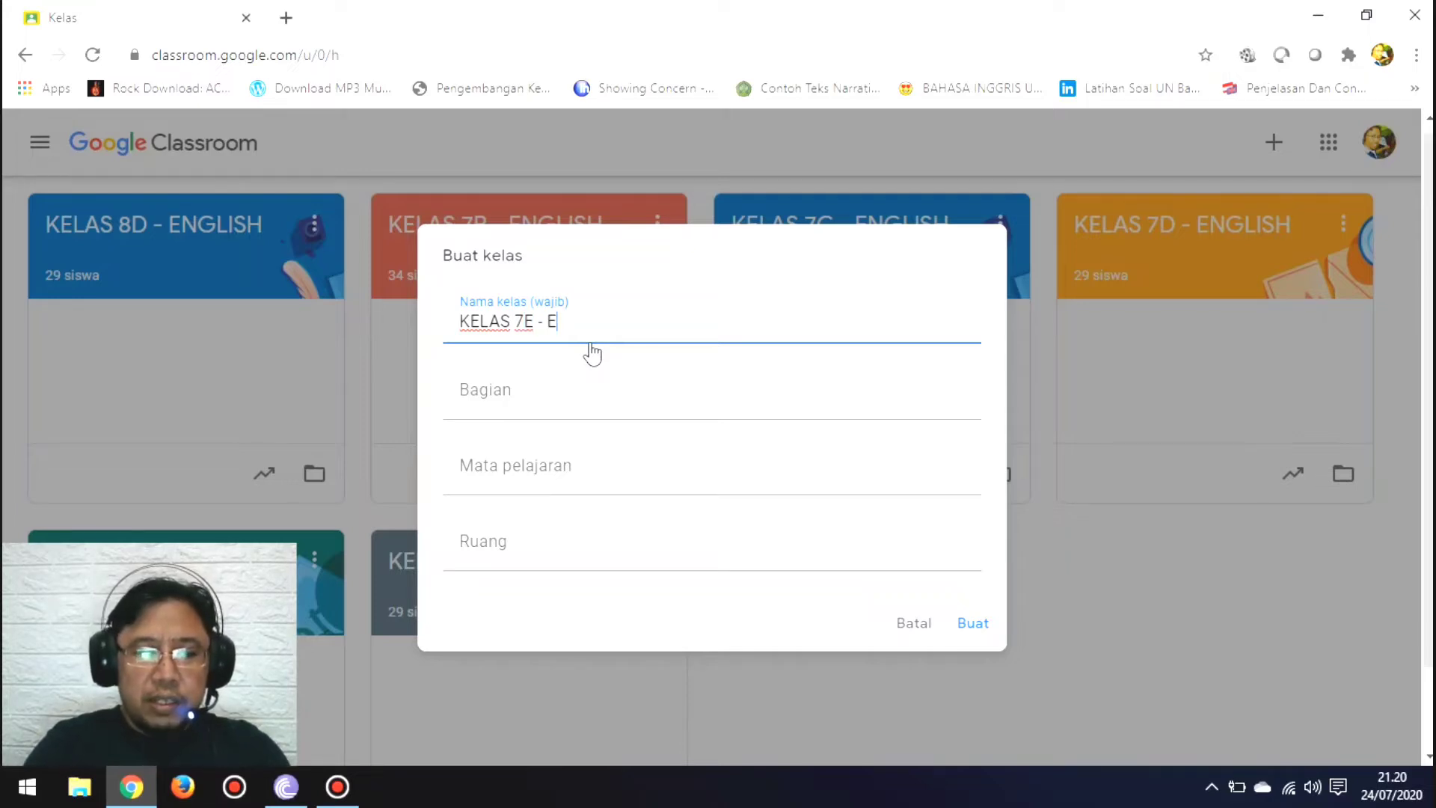
type("NGLISH")
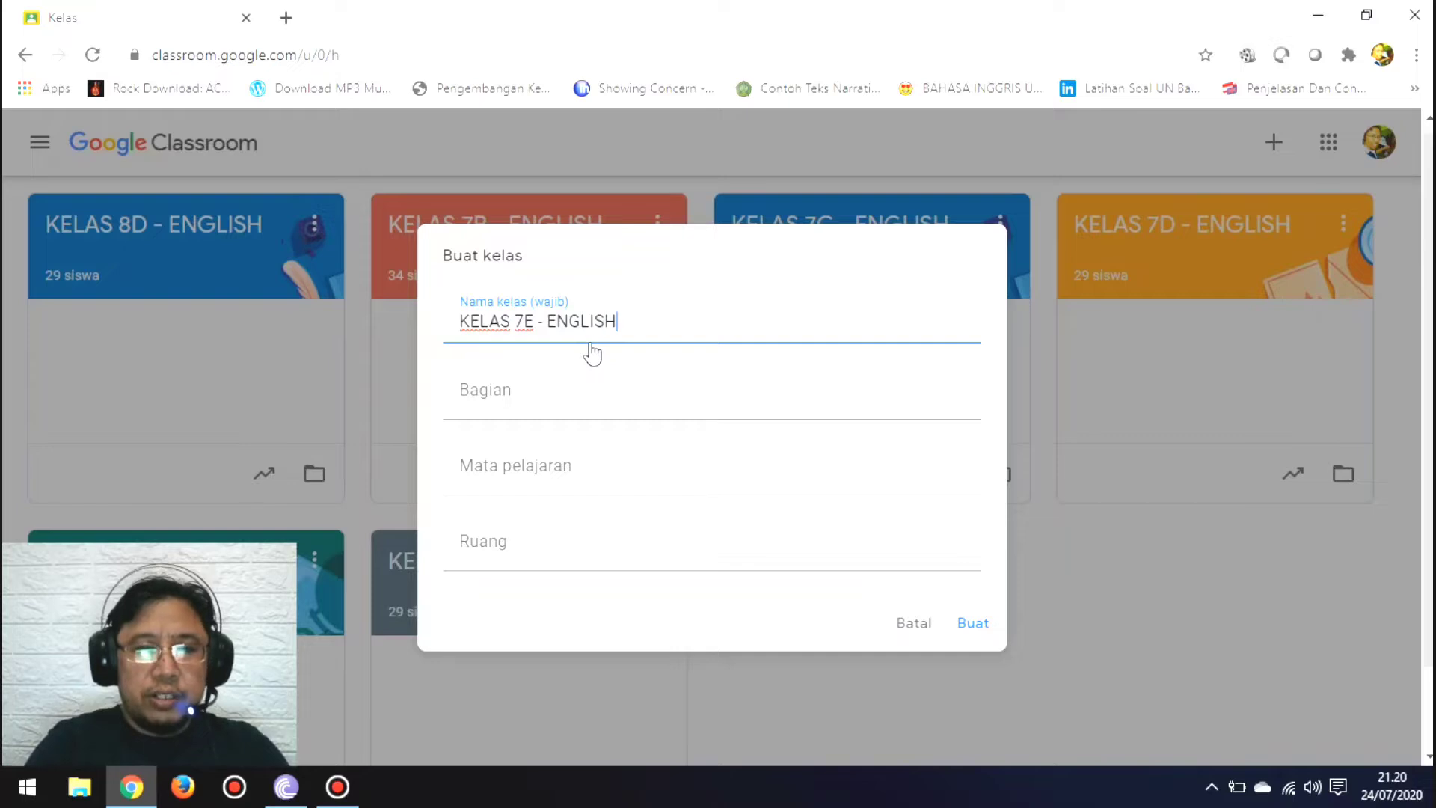
Step: Set the subject to "BAHASA INGGRIS" and the room to "E", and create the class
left_click(475, 469)
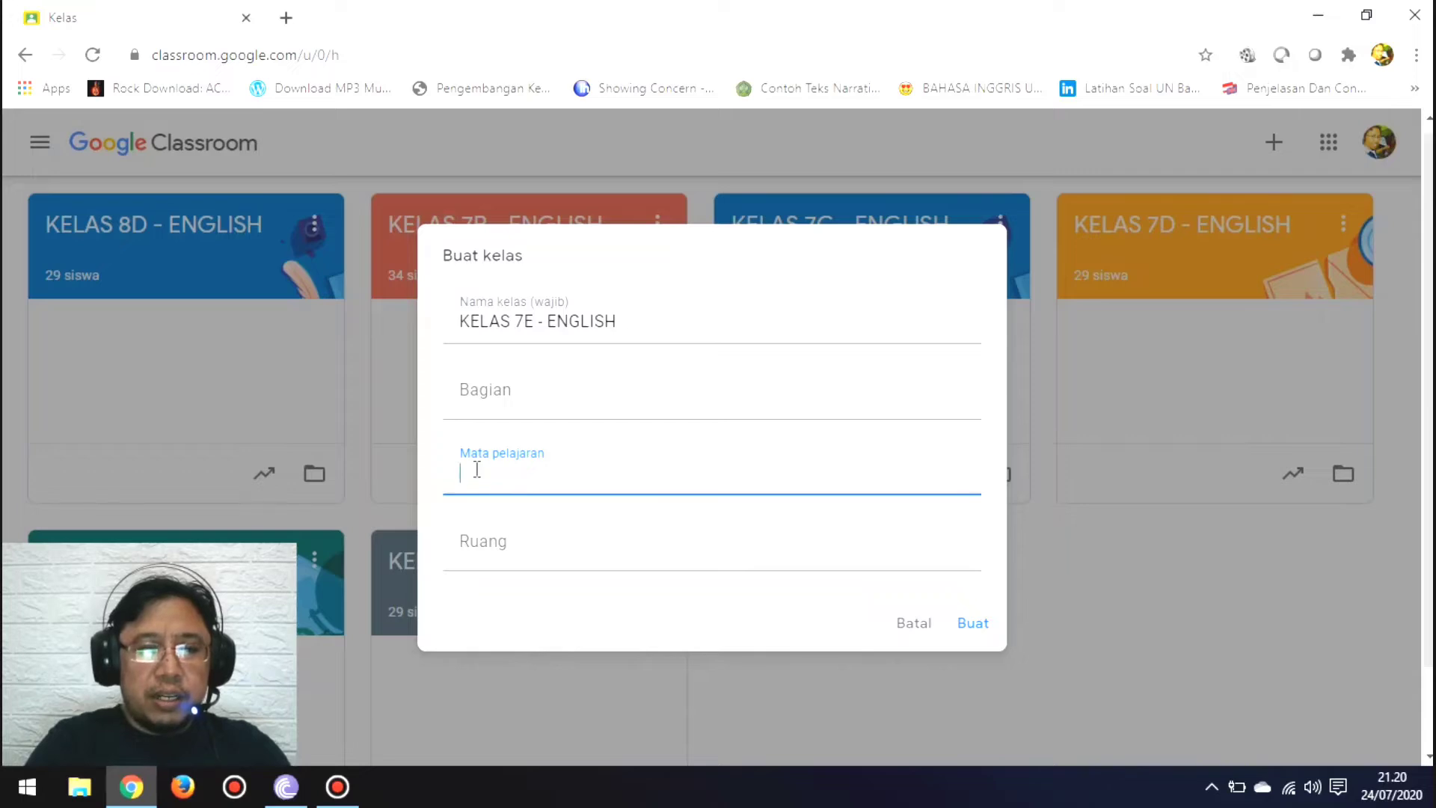
type("BAHAS")
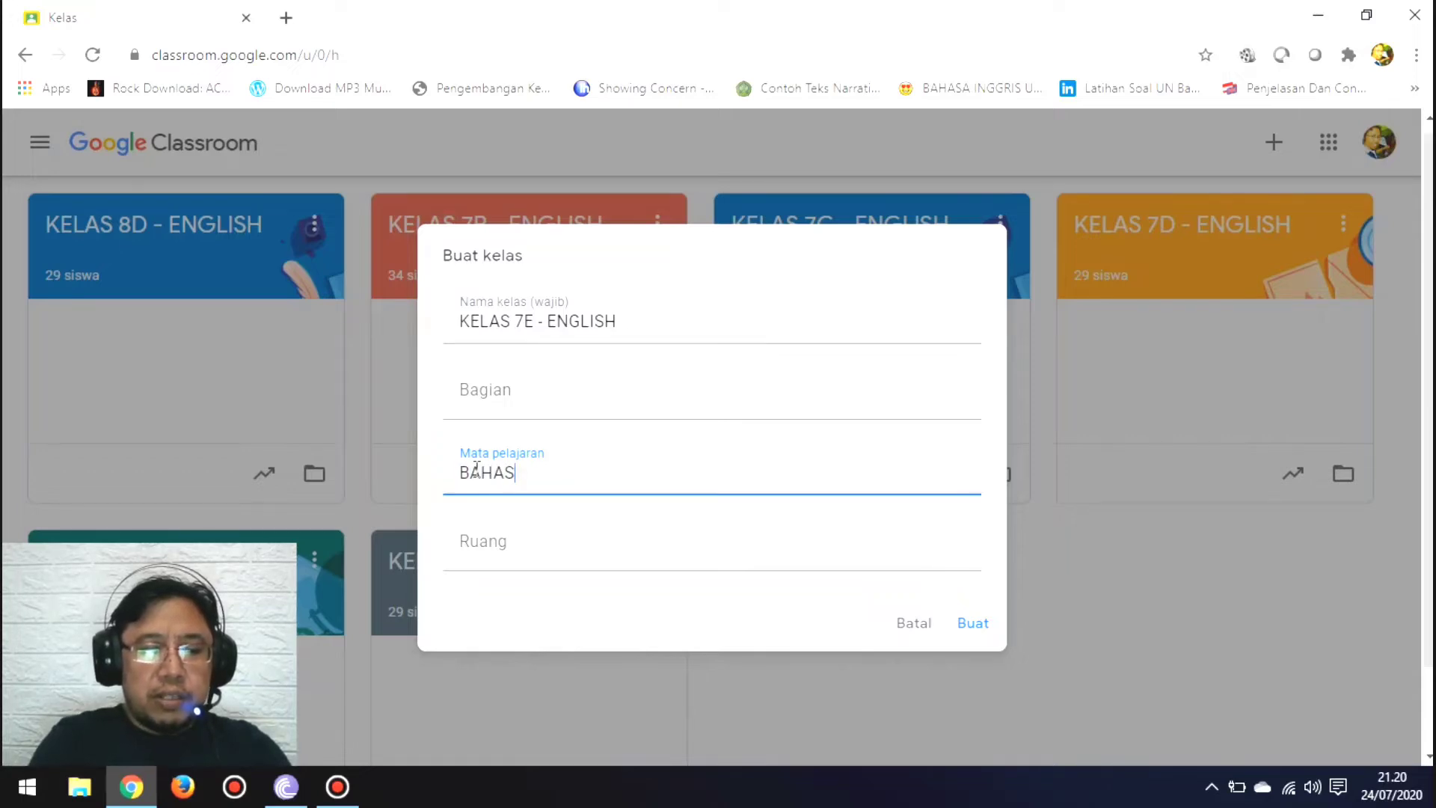
type("A IN")
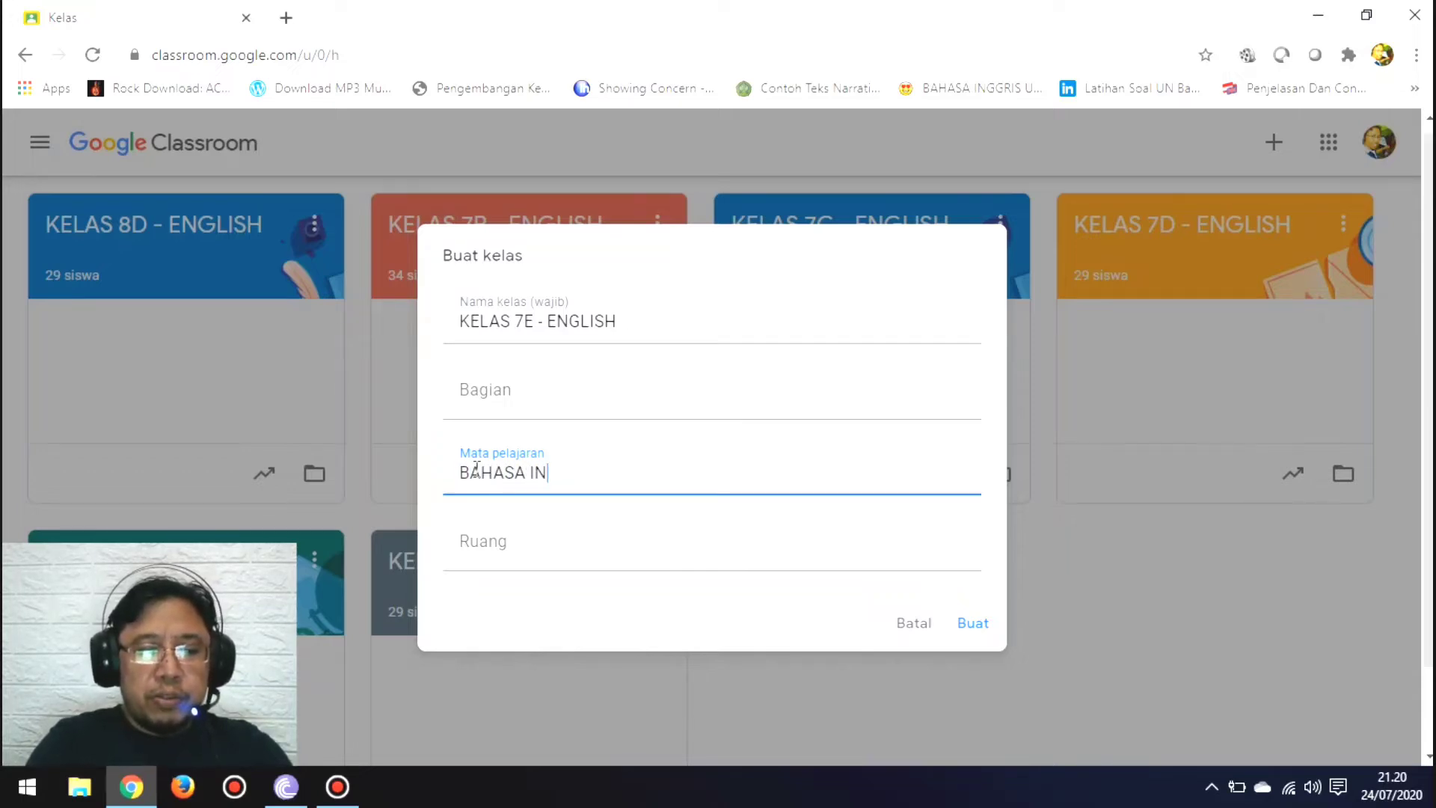
type("GGRIS")
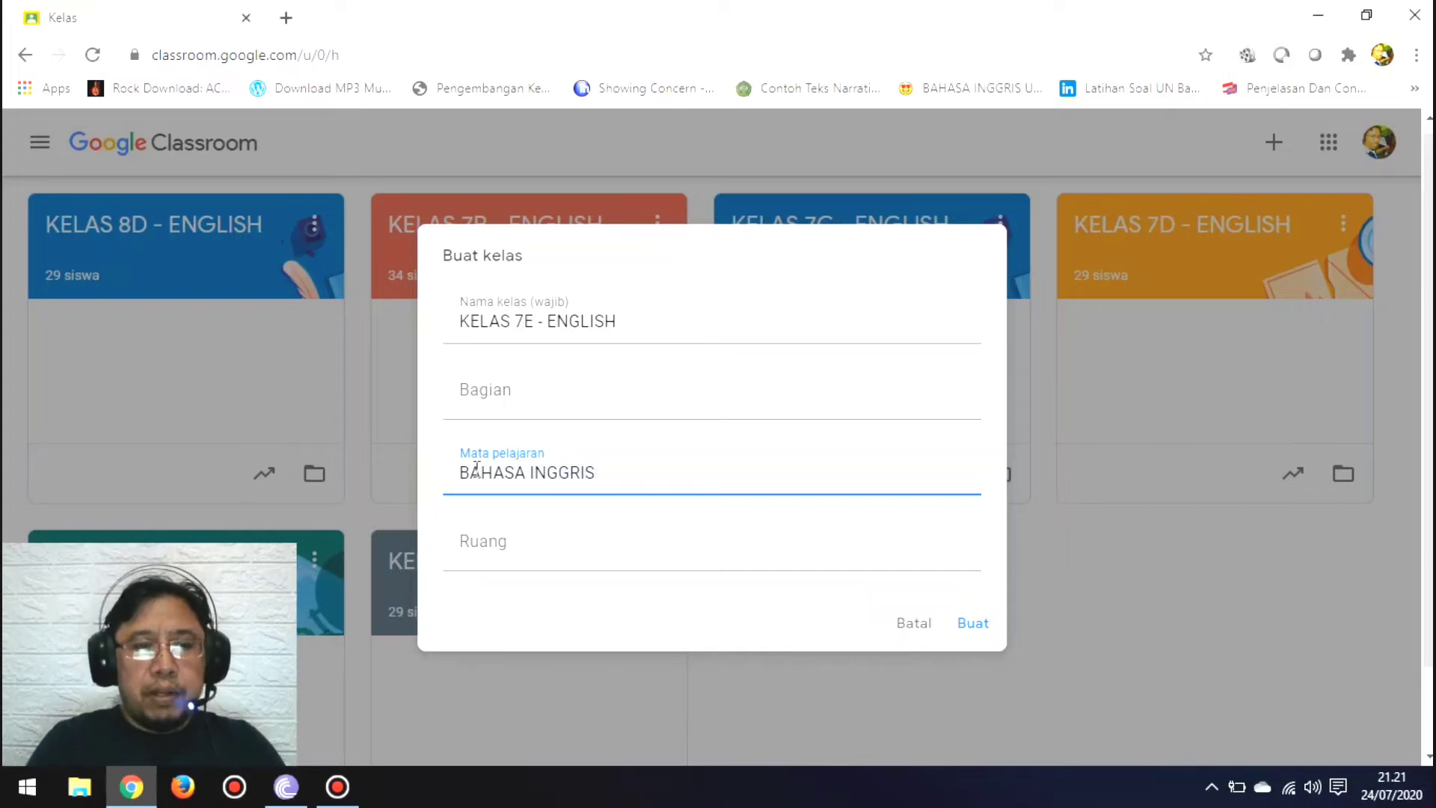
left_click(473, 544)
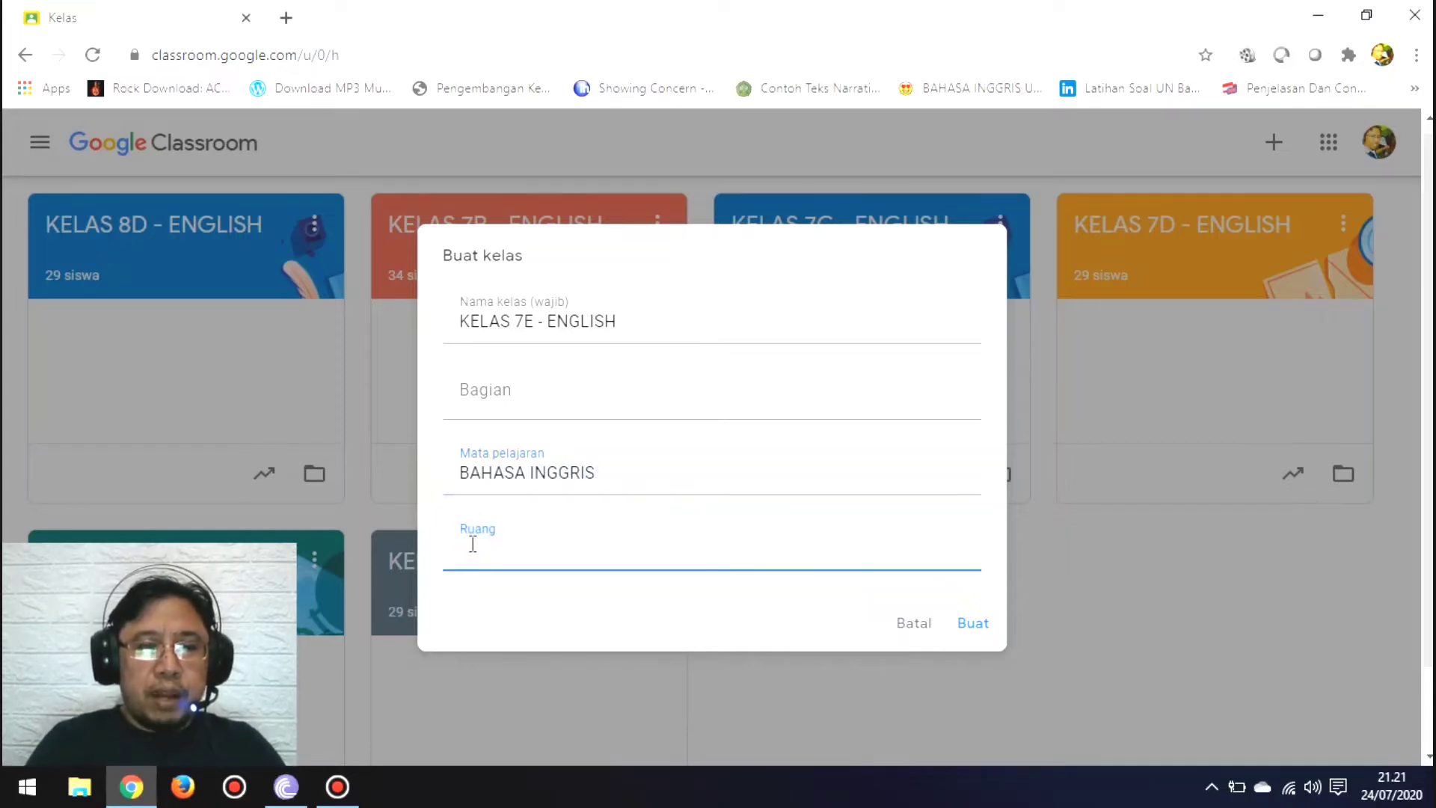
type("E")
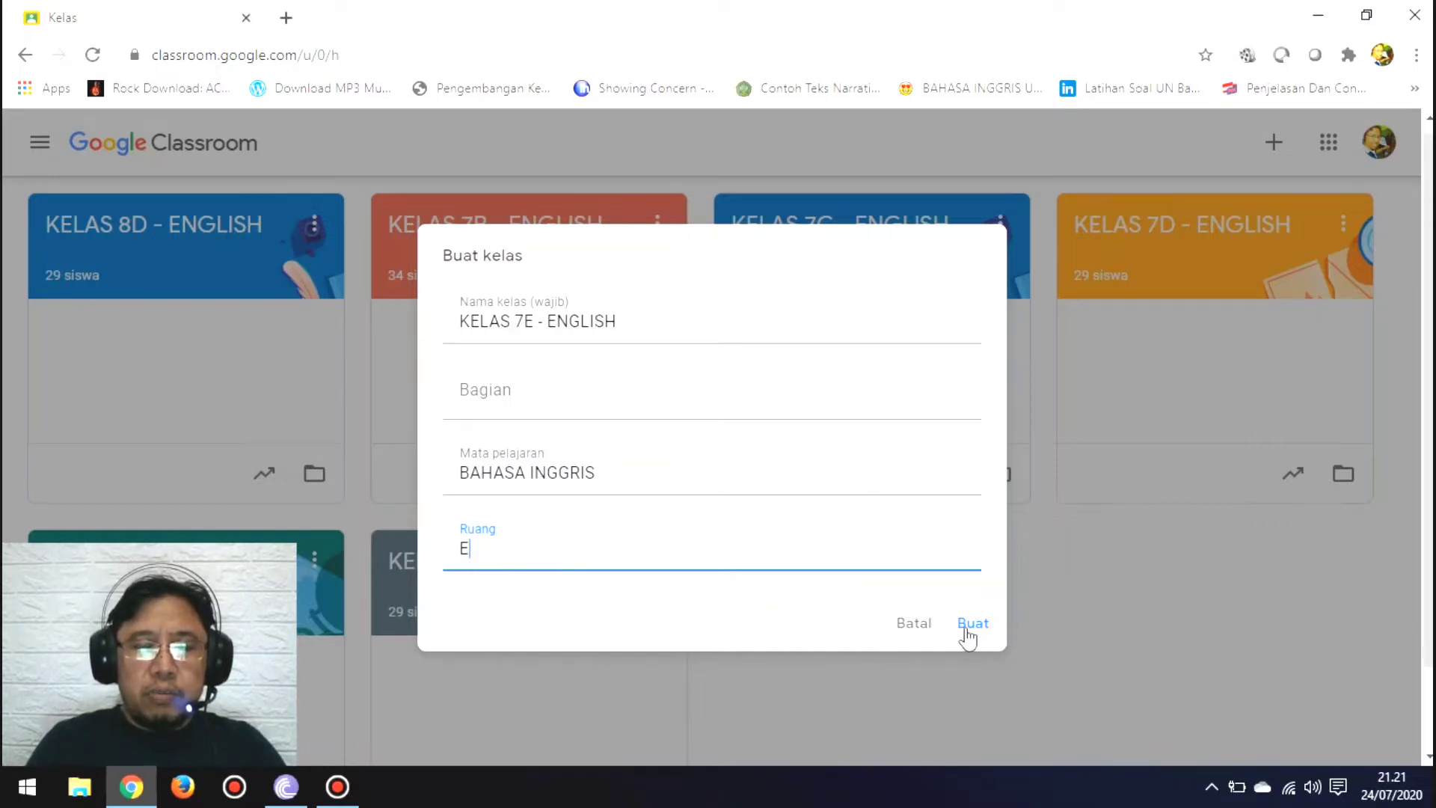
left_click(968, 636)
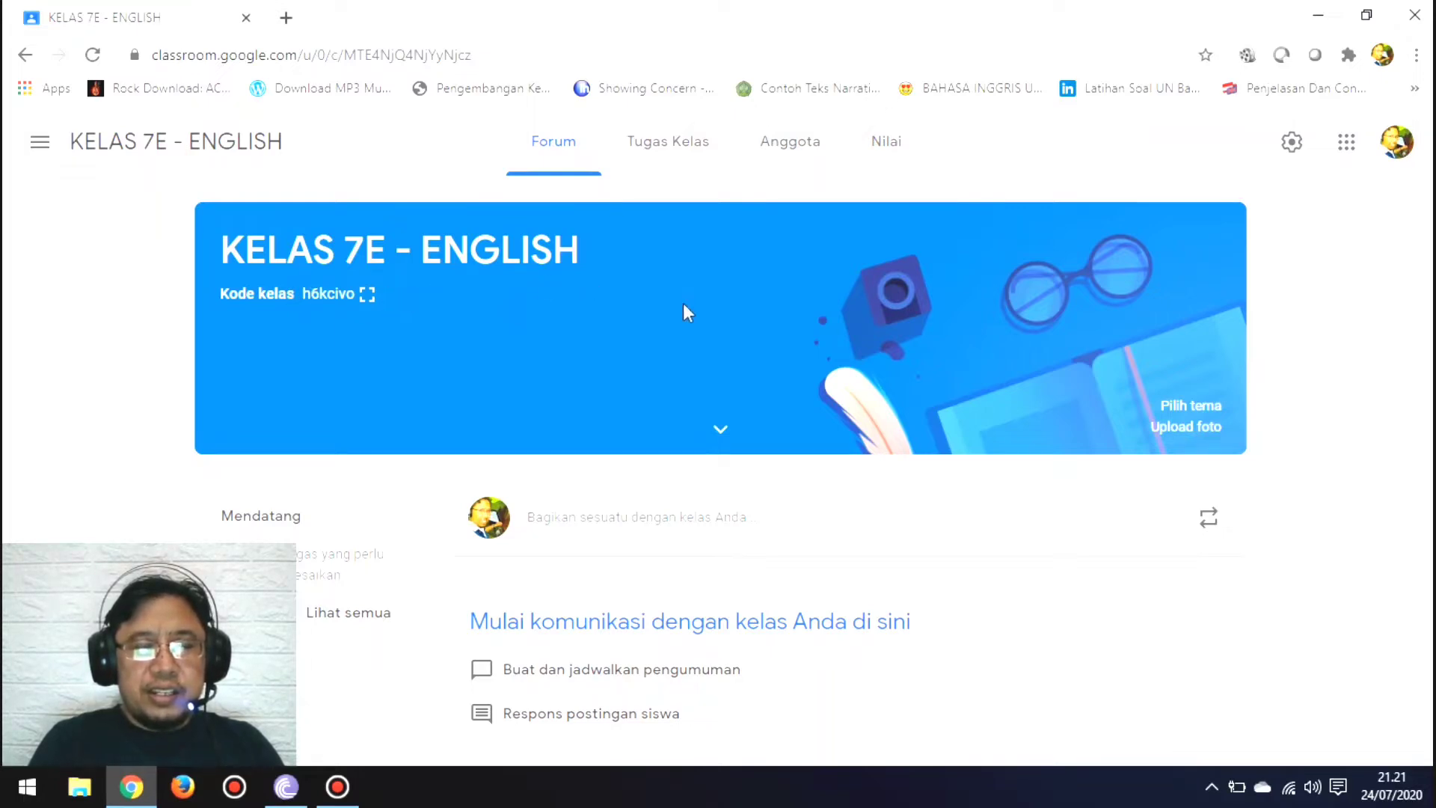
Step: In the new class's classwork, start reusing a post and choose KELAS 7A - ENGLISH as the source class
left_click(685, 150)
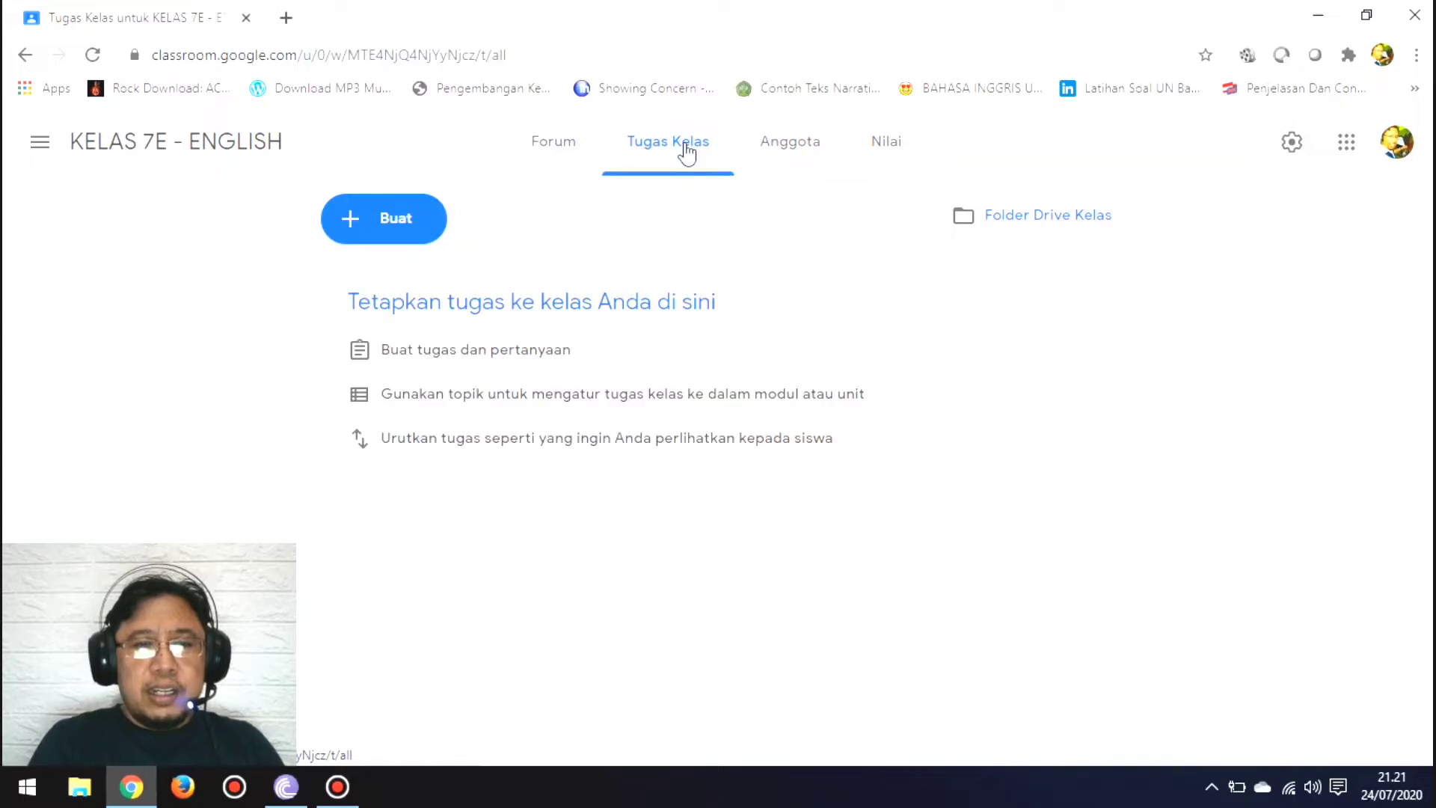
left_click(403, 223)
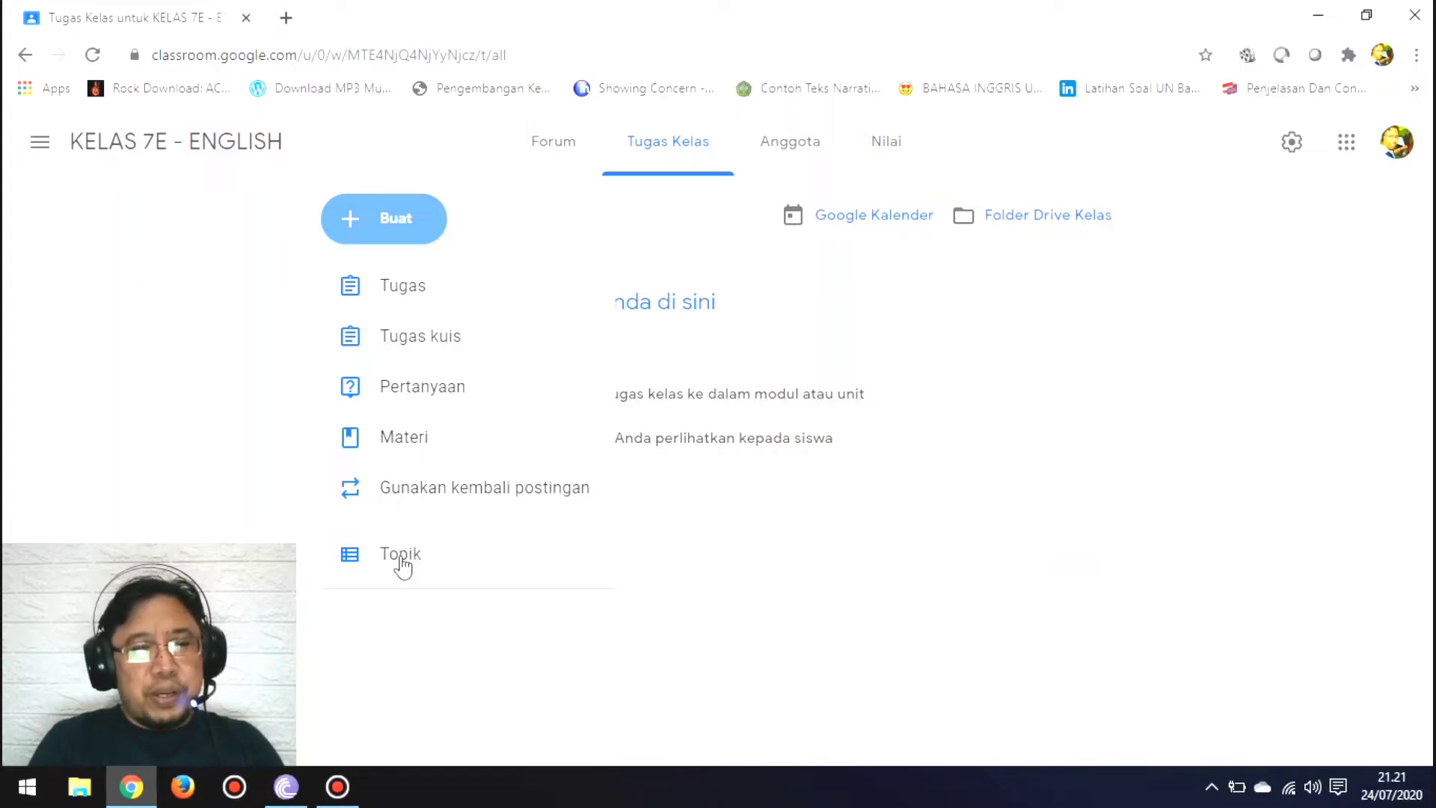
left_click(428, 495)
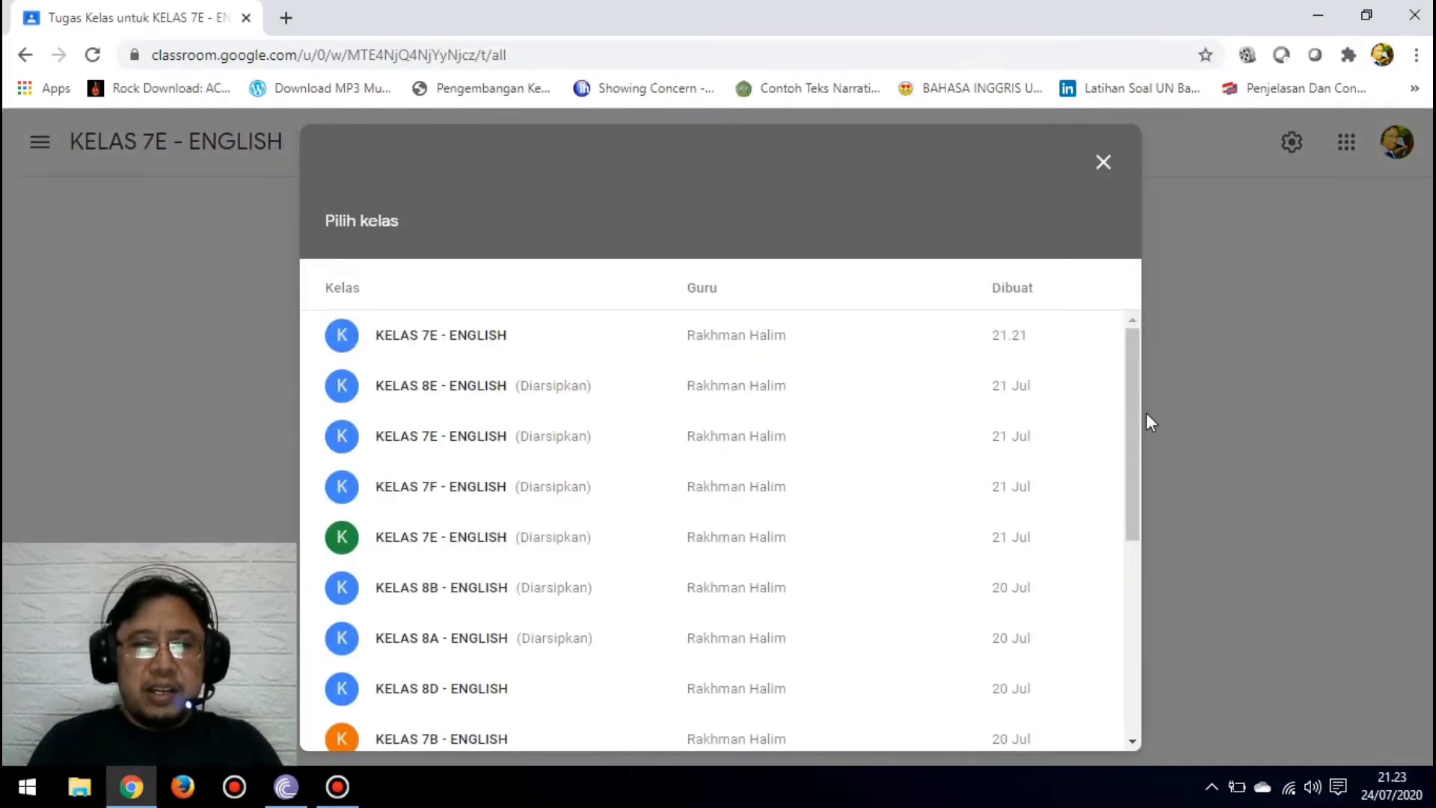
left_click_drag(1133, 404, 1151, 295)
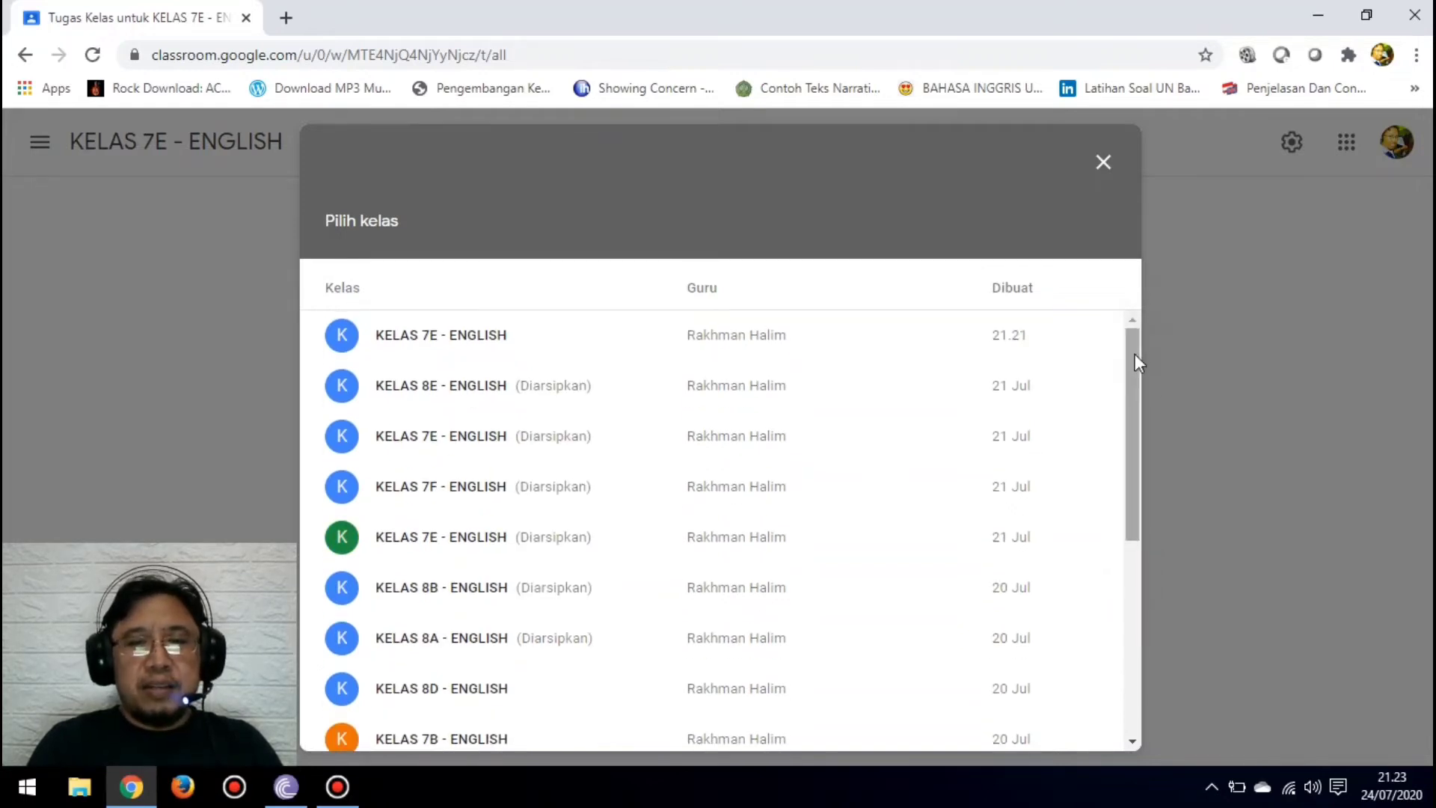
mouse_move(1134, 354)
left_mouse_down()
mouse_move(1135, 411)
mouse_move(1136, 350)
left_mouse_up()
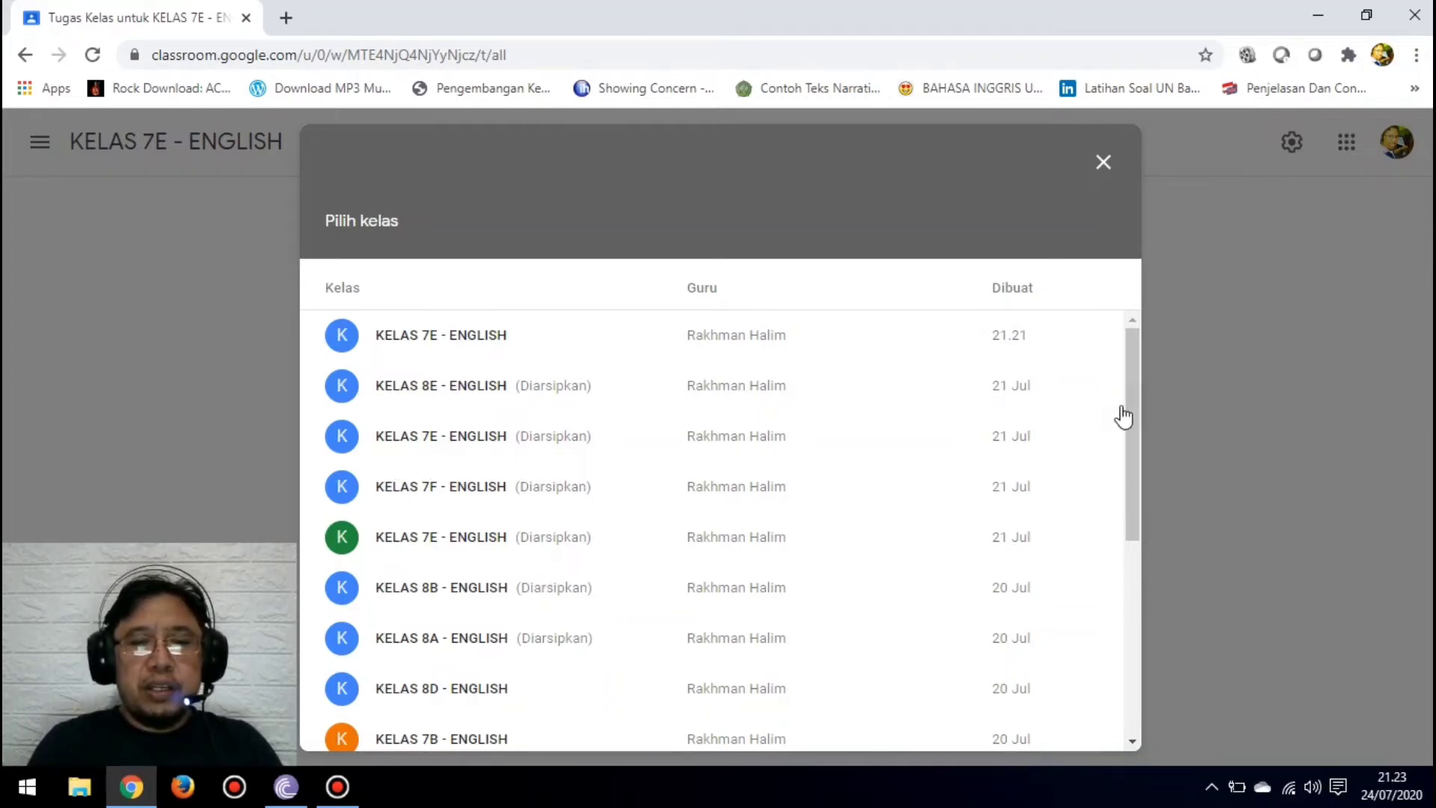
left_click_drag(1130, 419, 1132, 548)
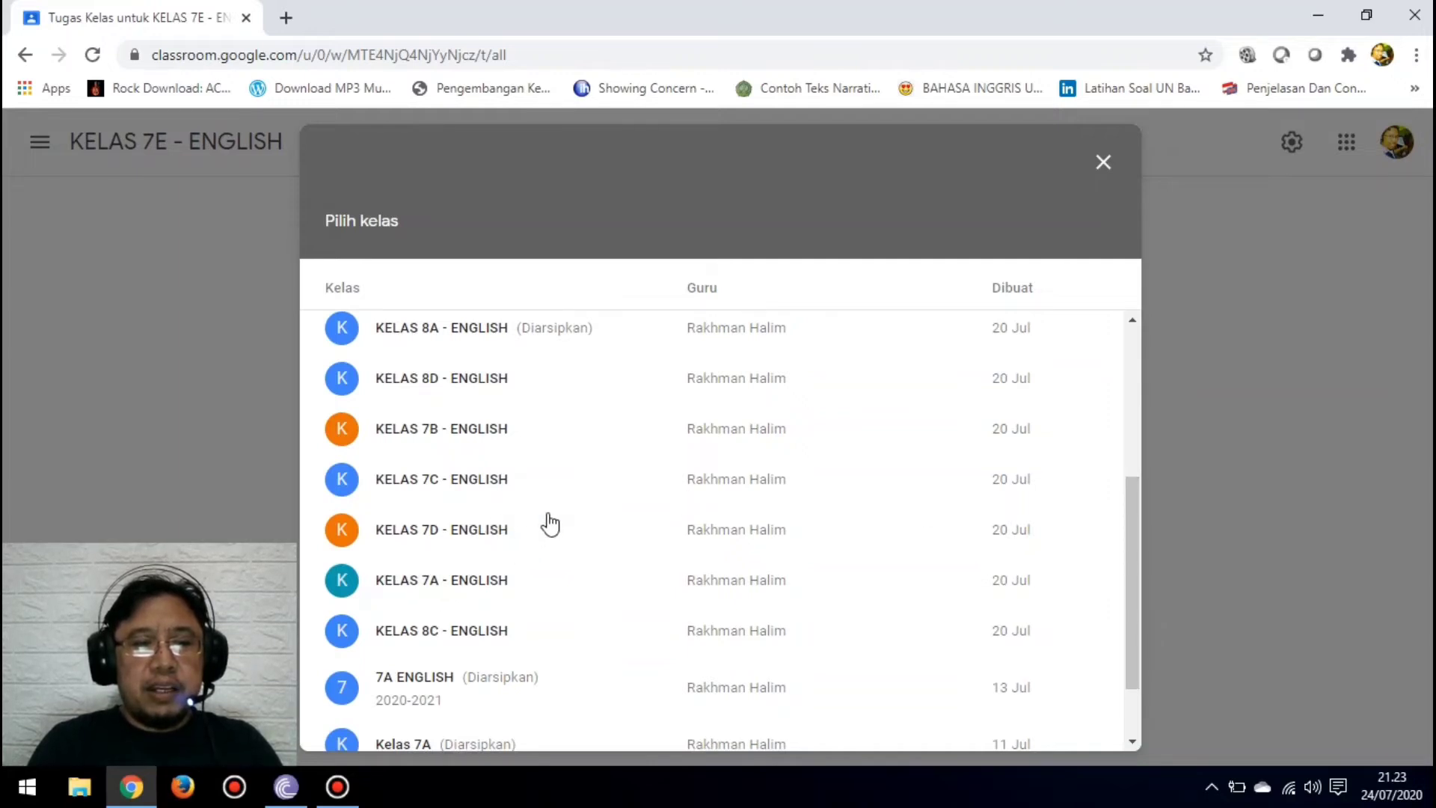
left_click(401, 586)
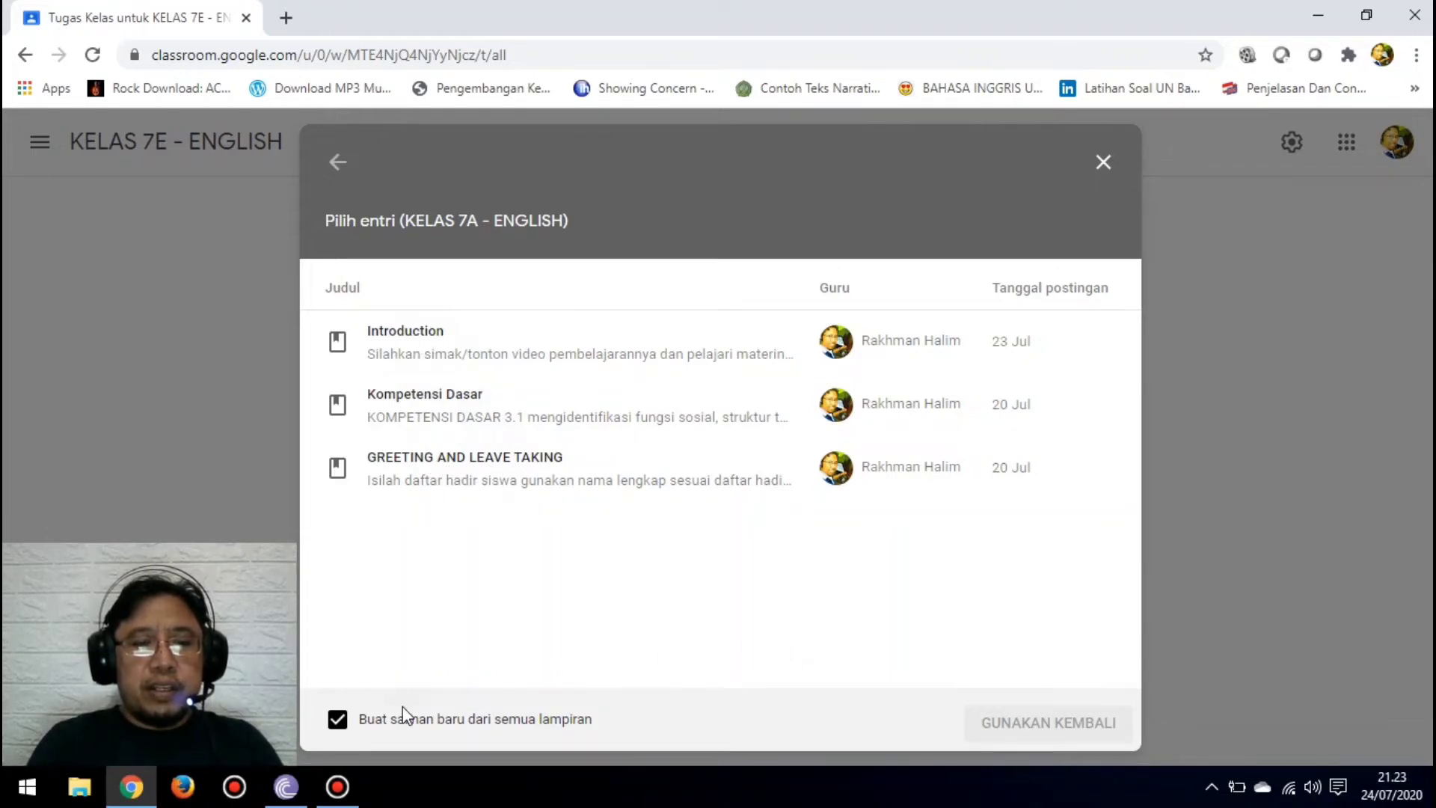
Step: Reuse the "Kompetensi Dasar" material with new copies of all attachments and post it to KELAS 7E - ENGLISH
left_click(338, 720)
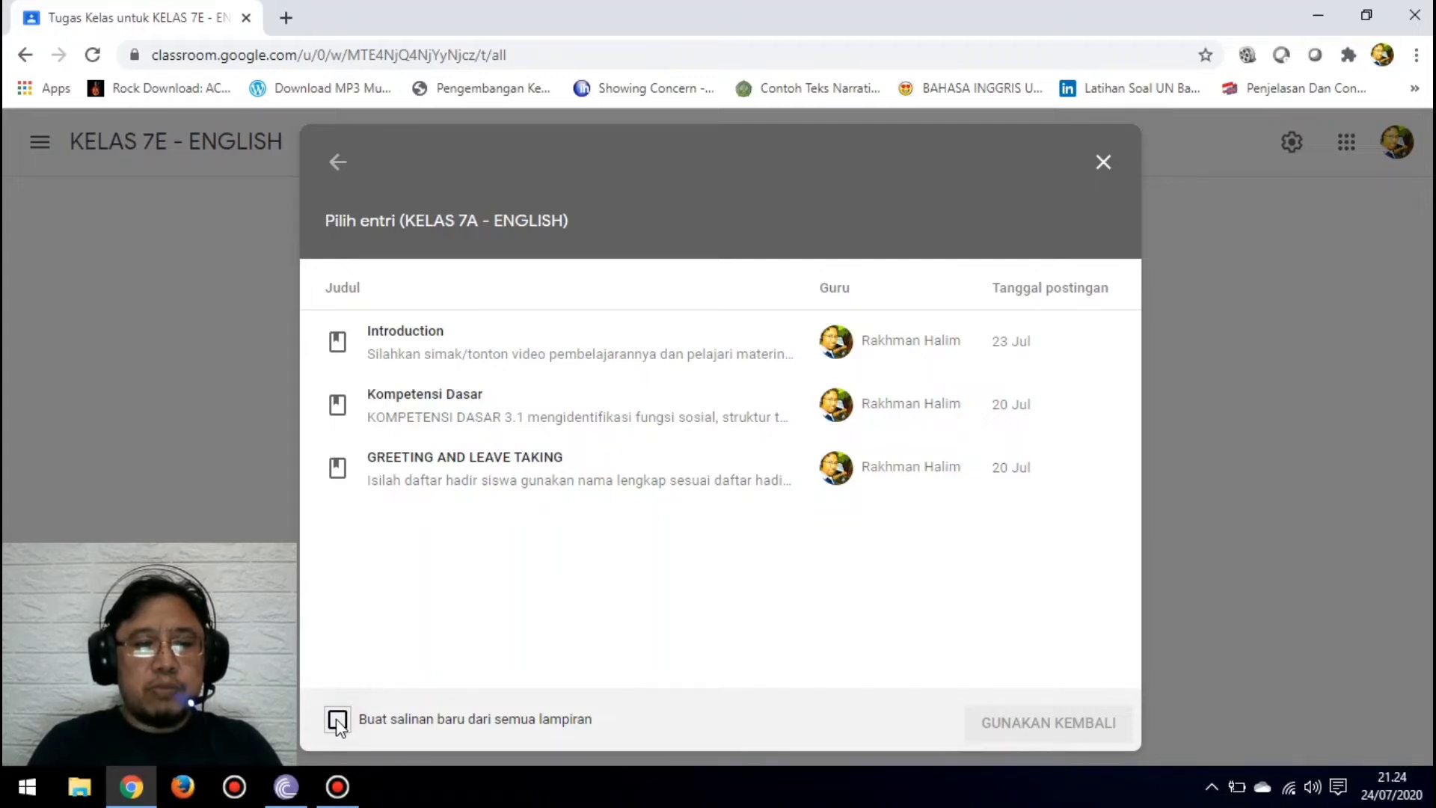
left_click(338, 720)
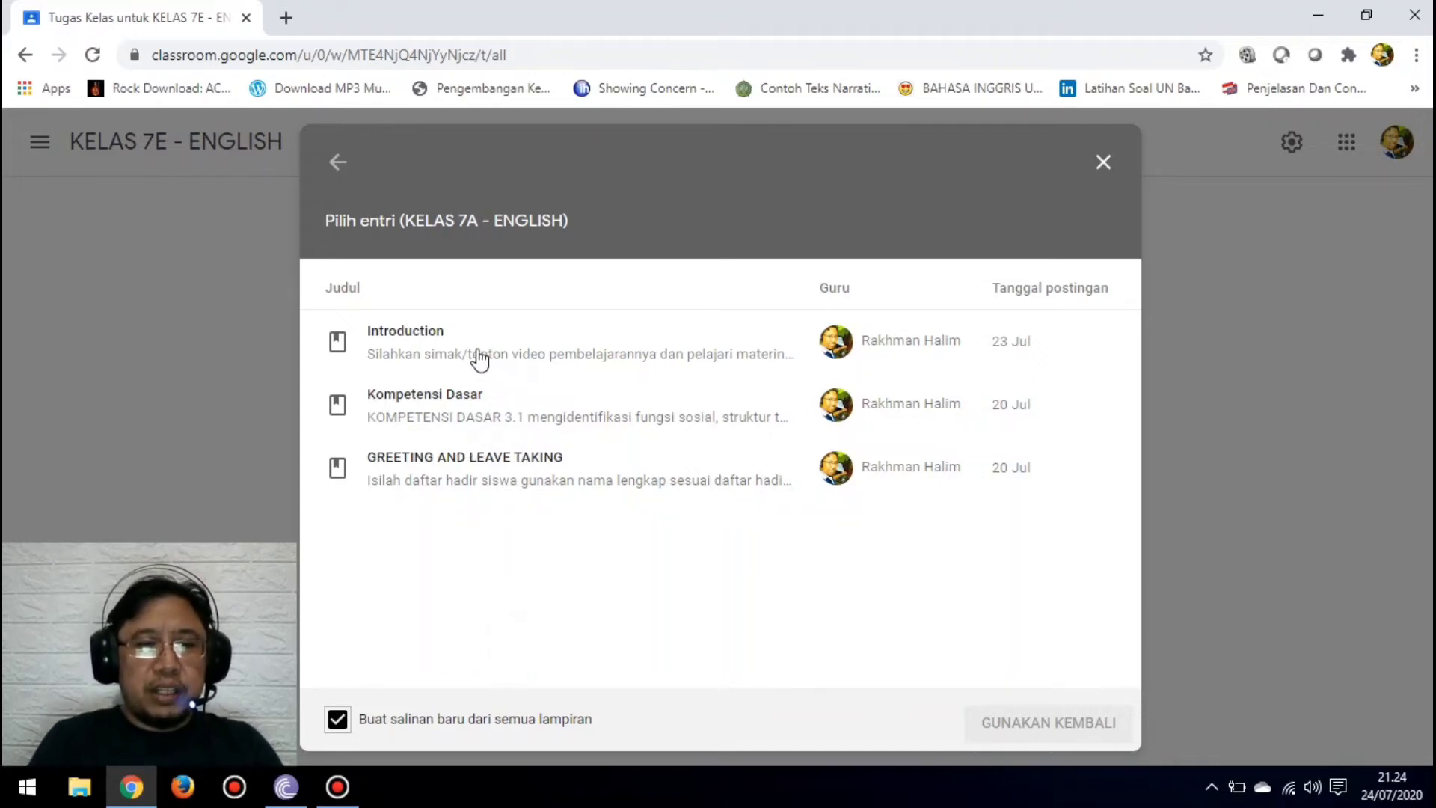
left_click(459, 400)
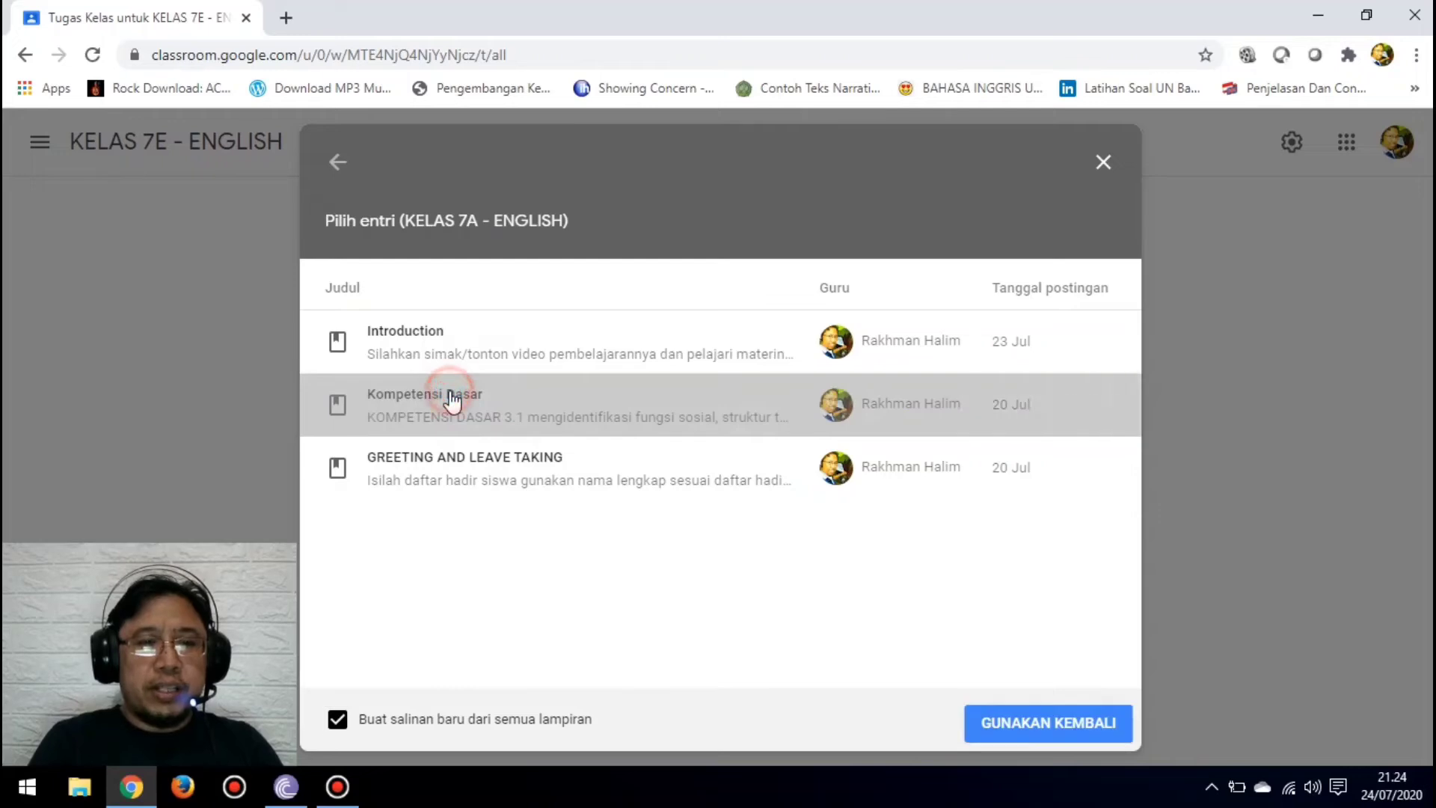
left_click(1065, 729)
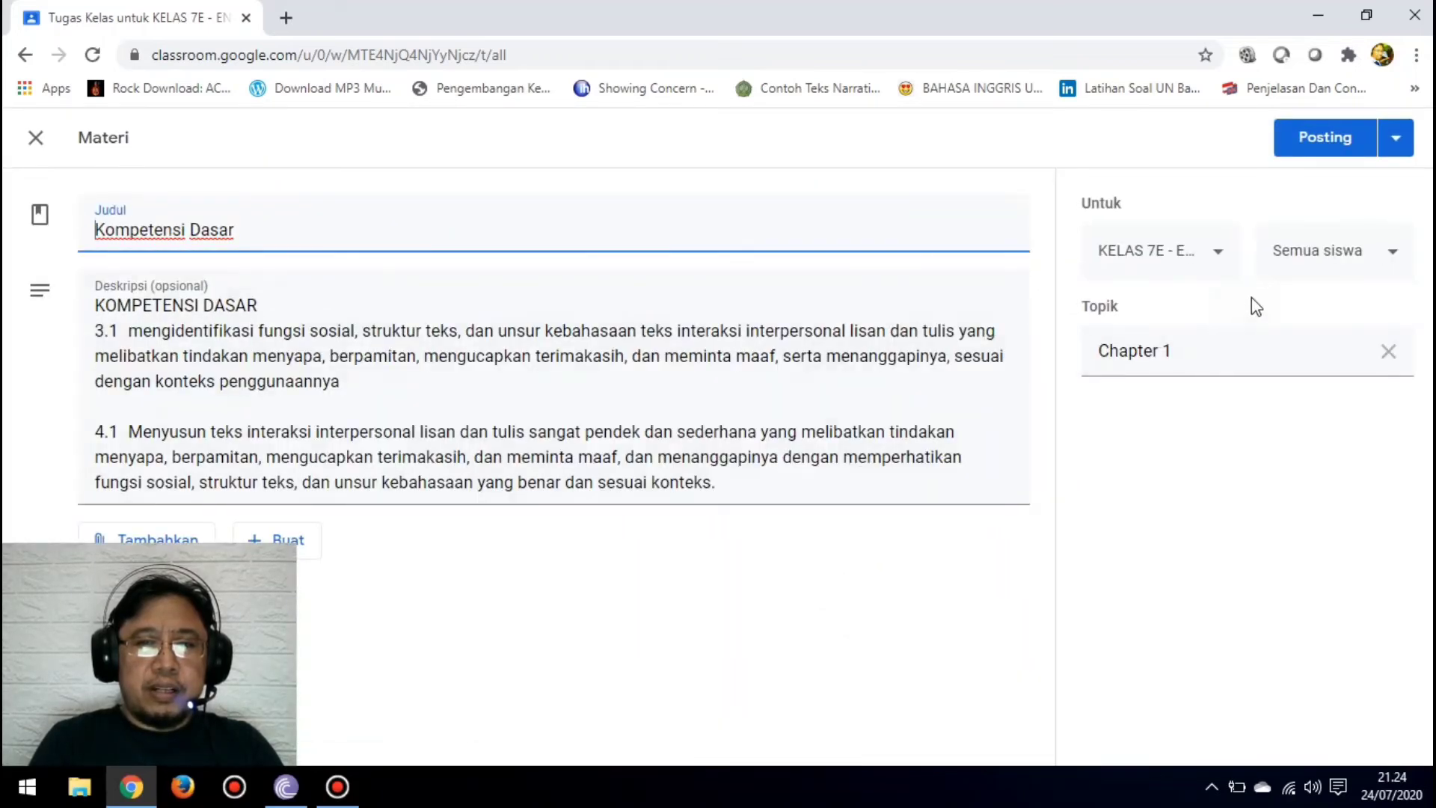
left_click(1324, 153)
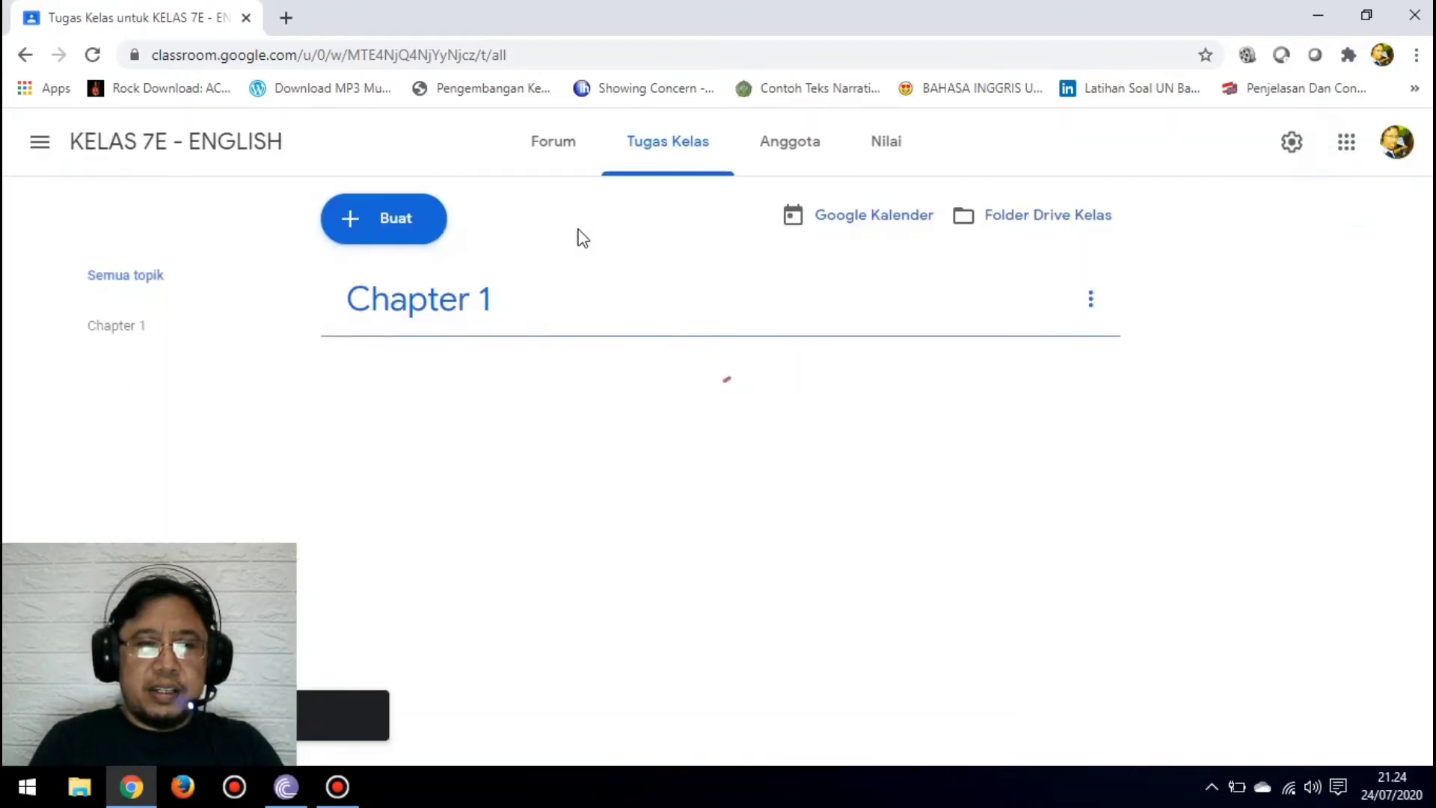
Step: Reuse the "GREETING AND LEAVE TAKING" material from KELAS 7A - ENGLISH and post it to KELAS 7E - ENGLISH
left_click(379, 237)
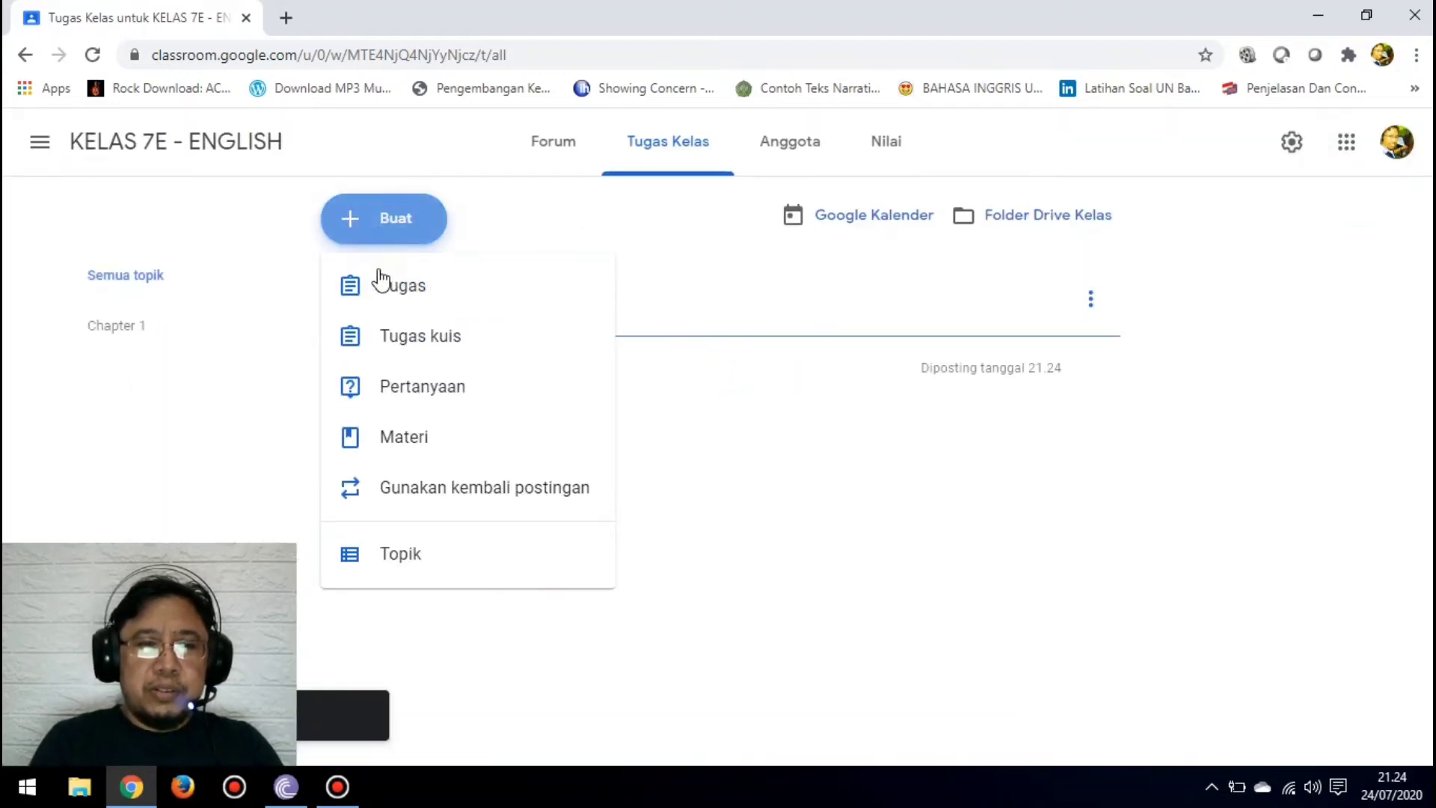
left_click(386, 489)
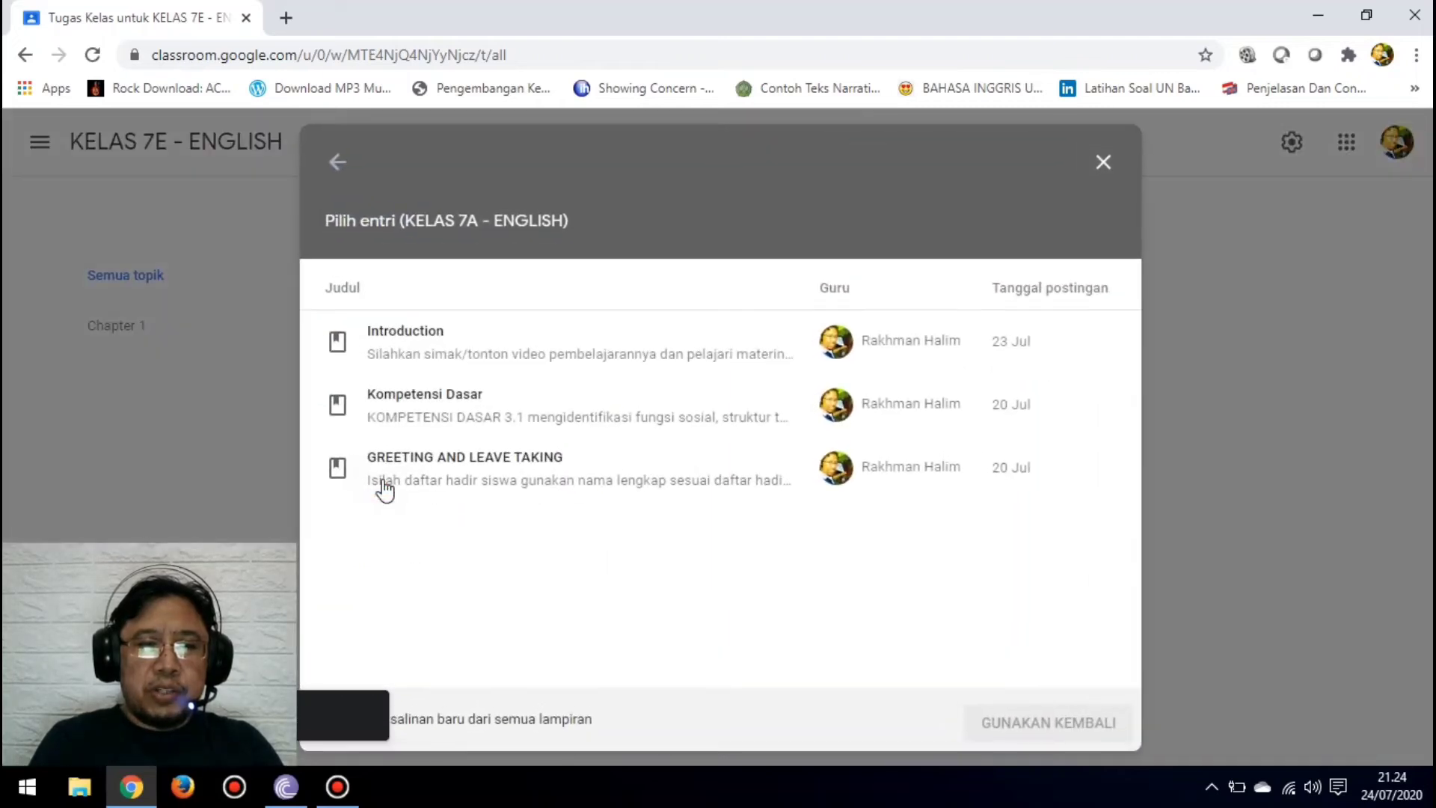
left_click(450, 462)
left_click(1020, 724)
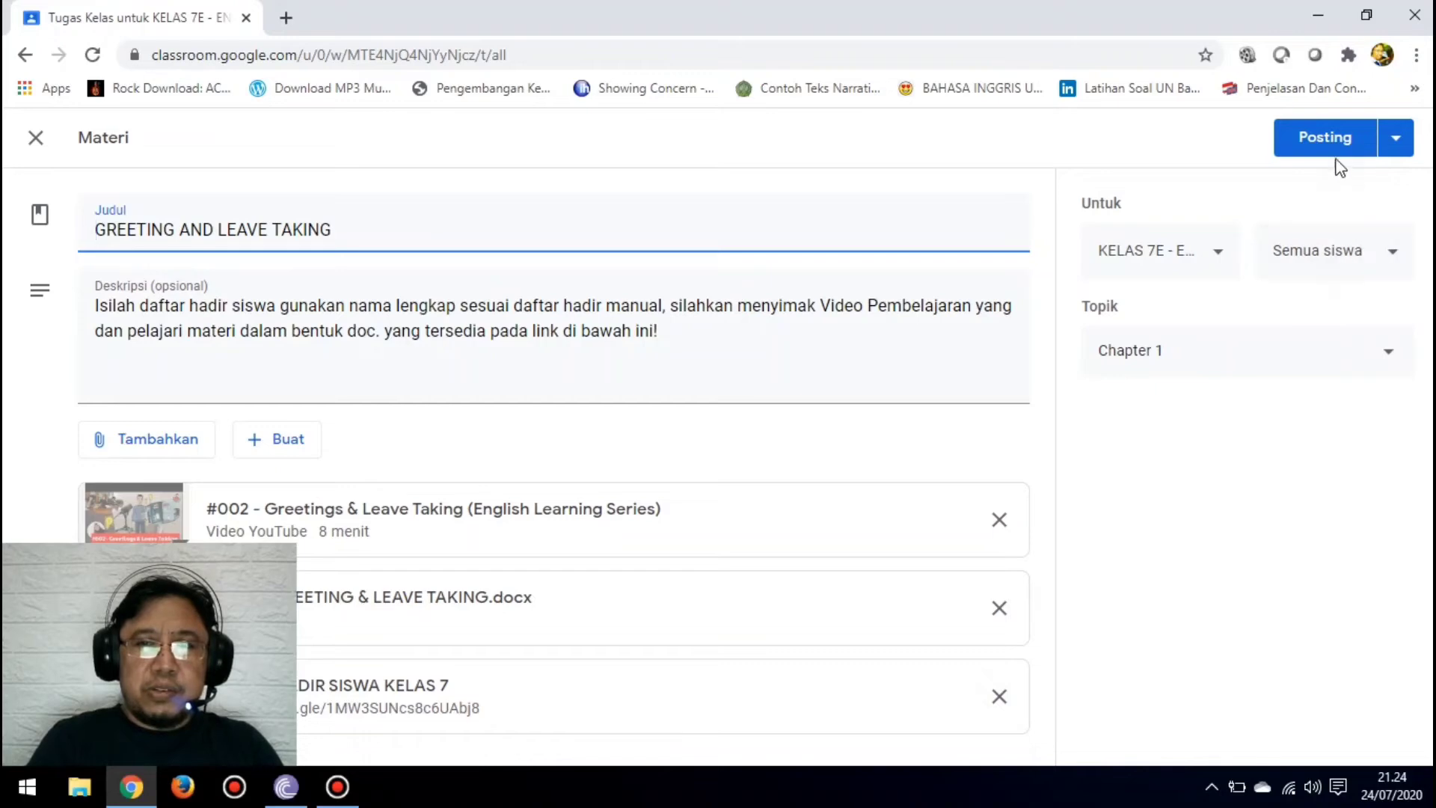
left_click(1335, 153)
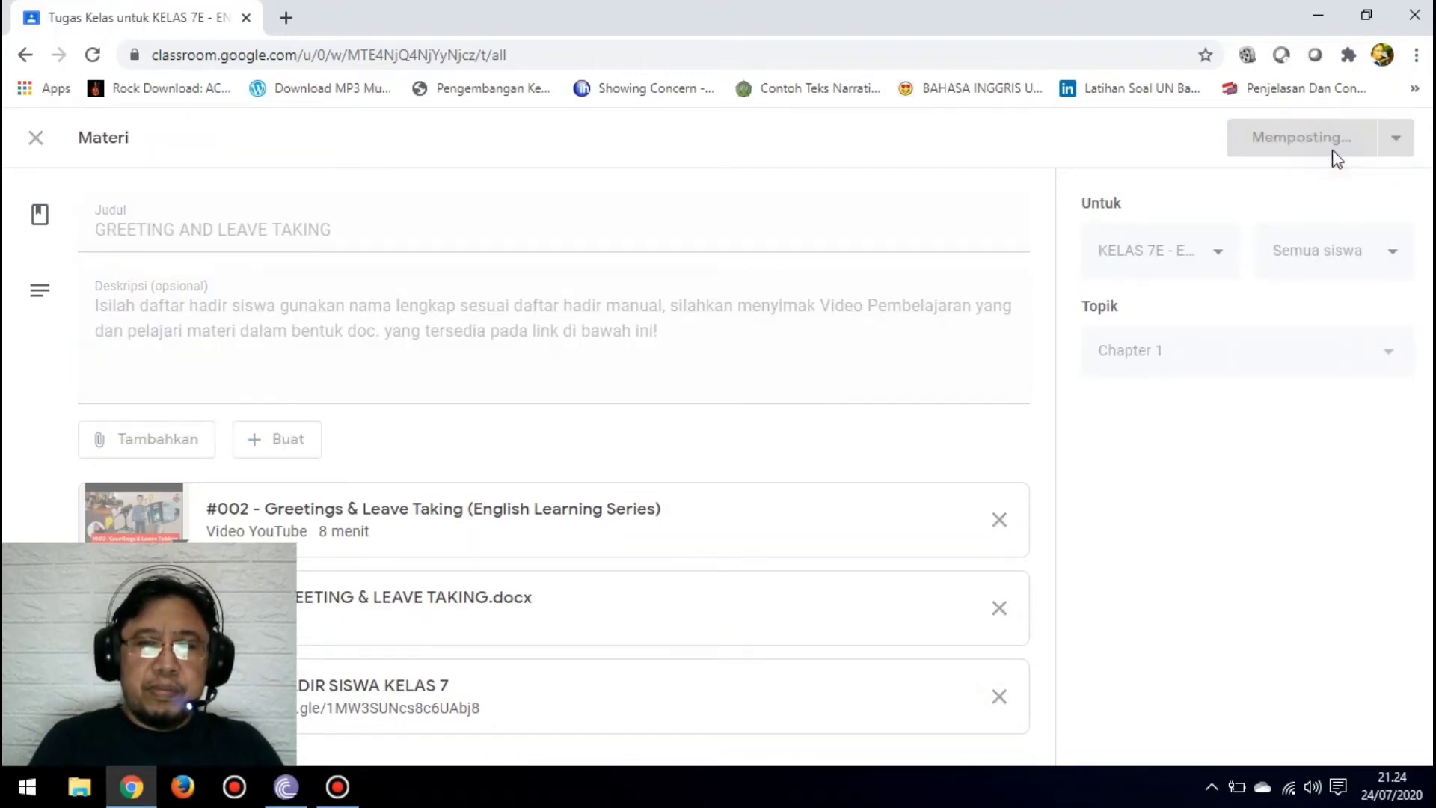
Step: Reuse the "Introduction" material from KELAS 7A - ENGLISH, keep it under the Chapter 1 topic and post it to KELAS 7E - ENGLISH
left_click(404, 222)
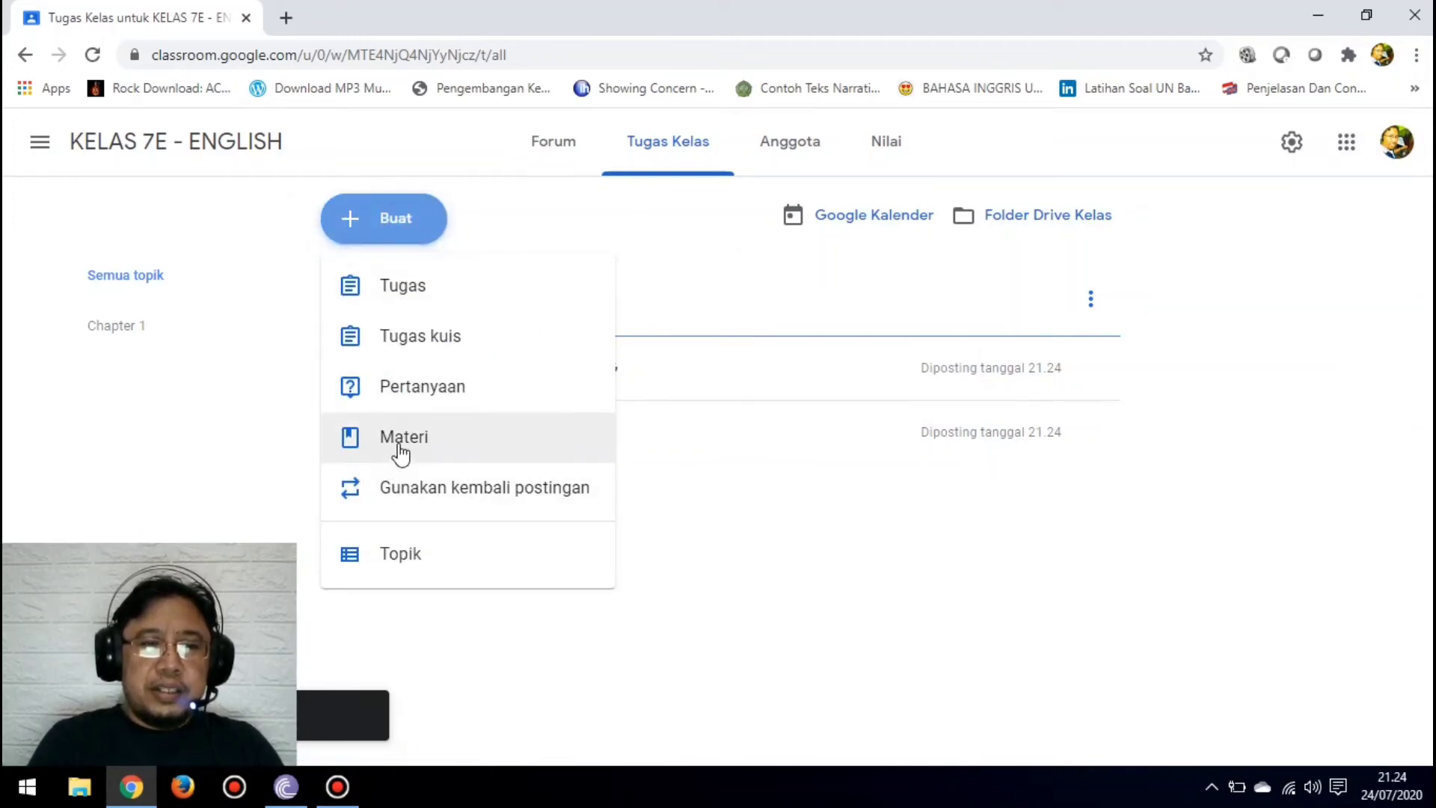
left_click(397, 504)
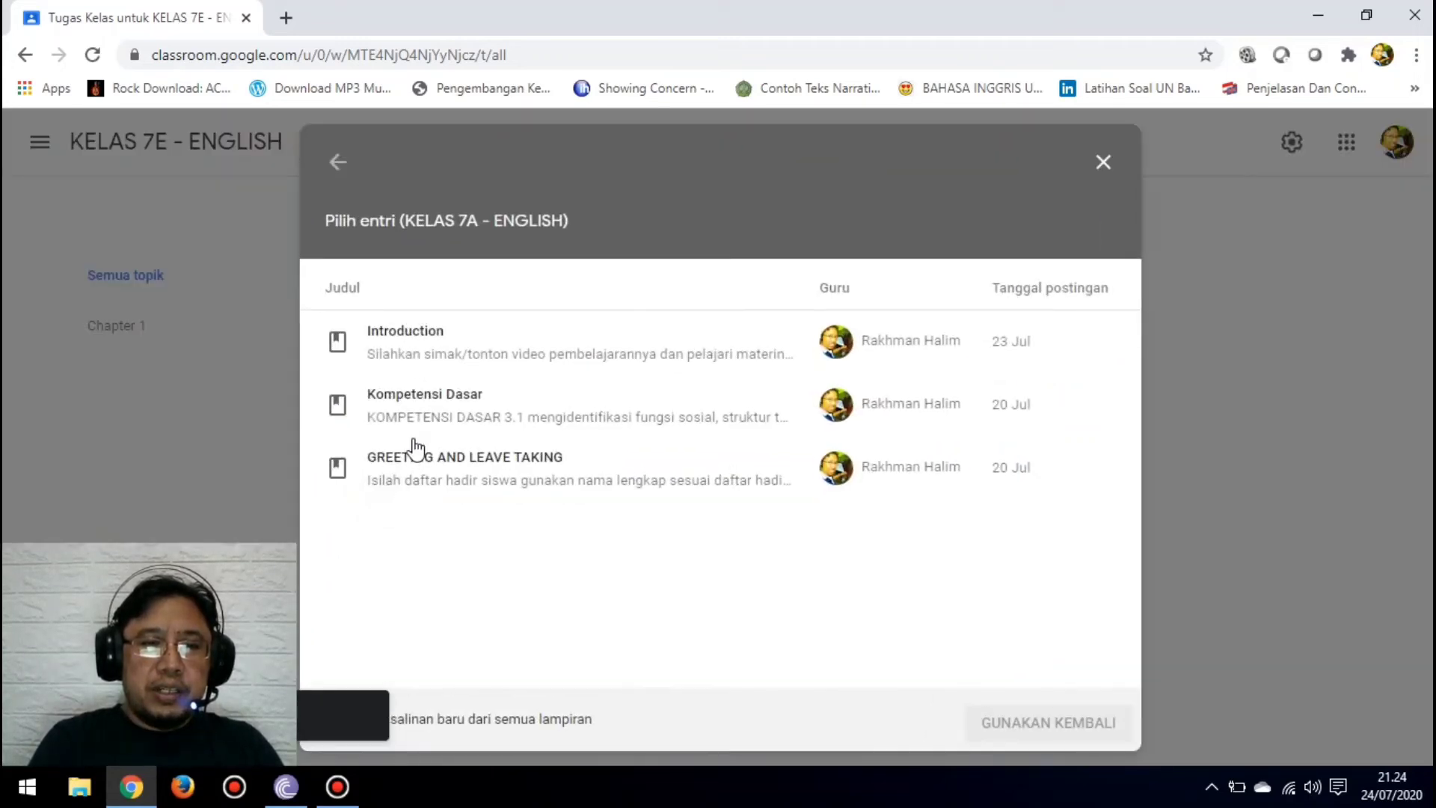
left_click(441, 348)
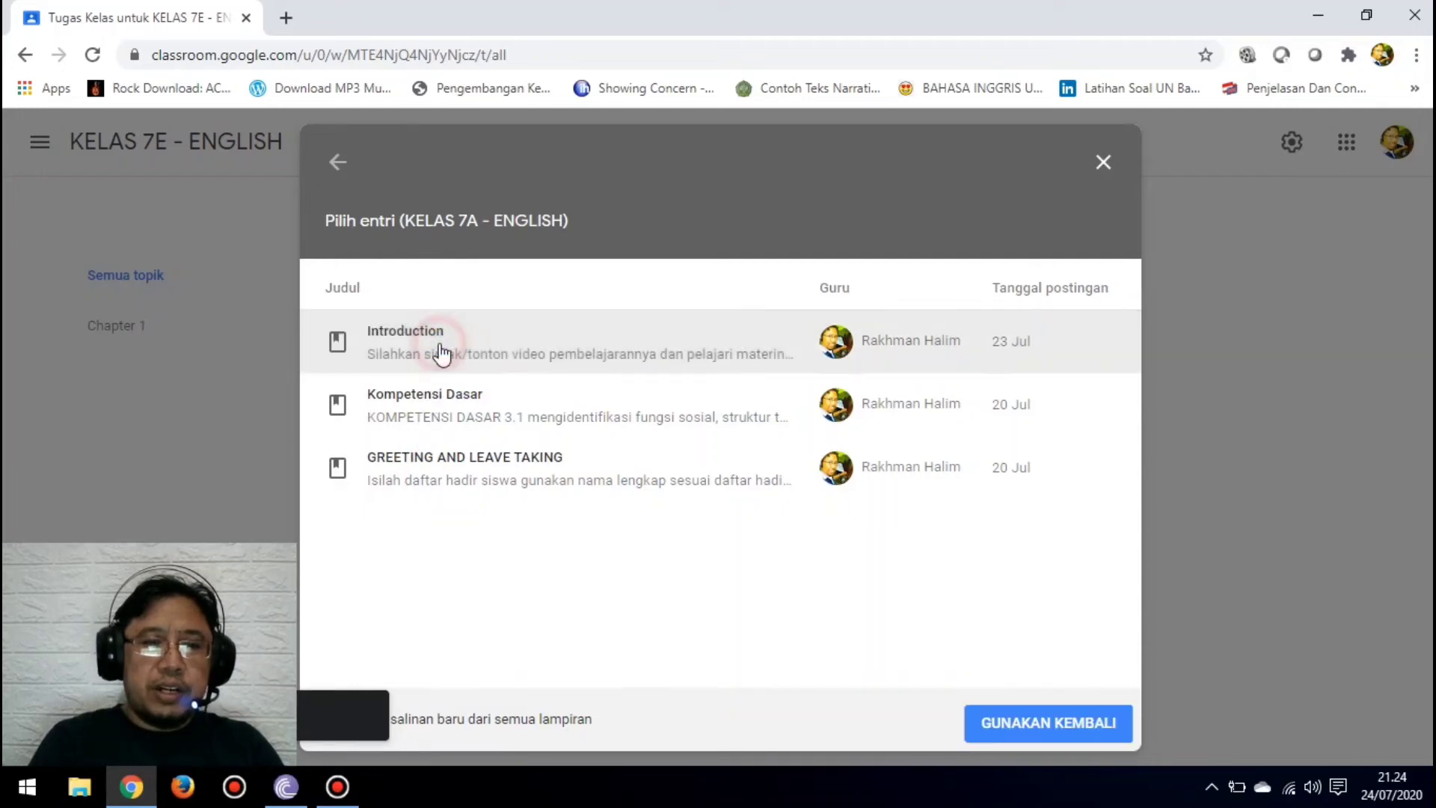
left_click(1002, 722)
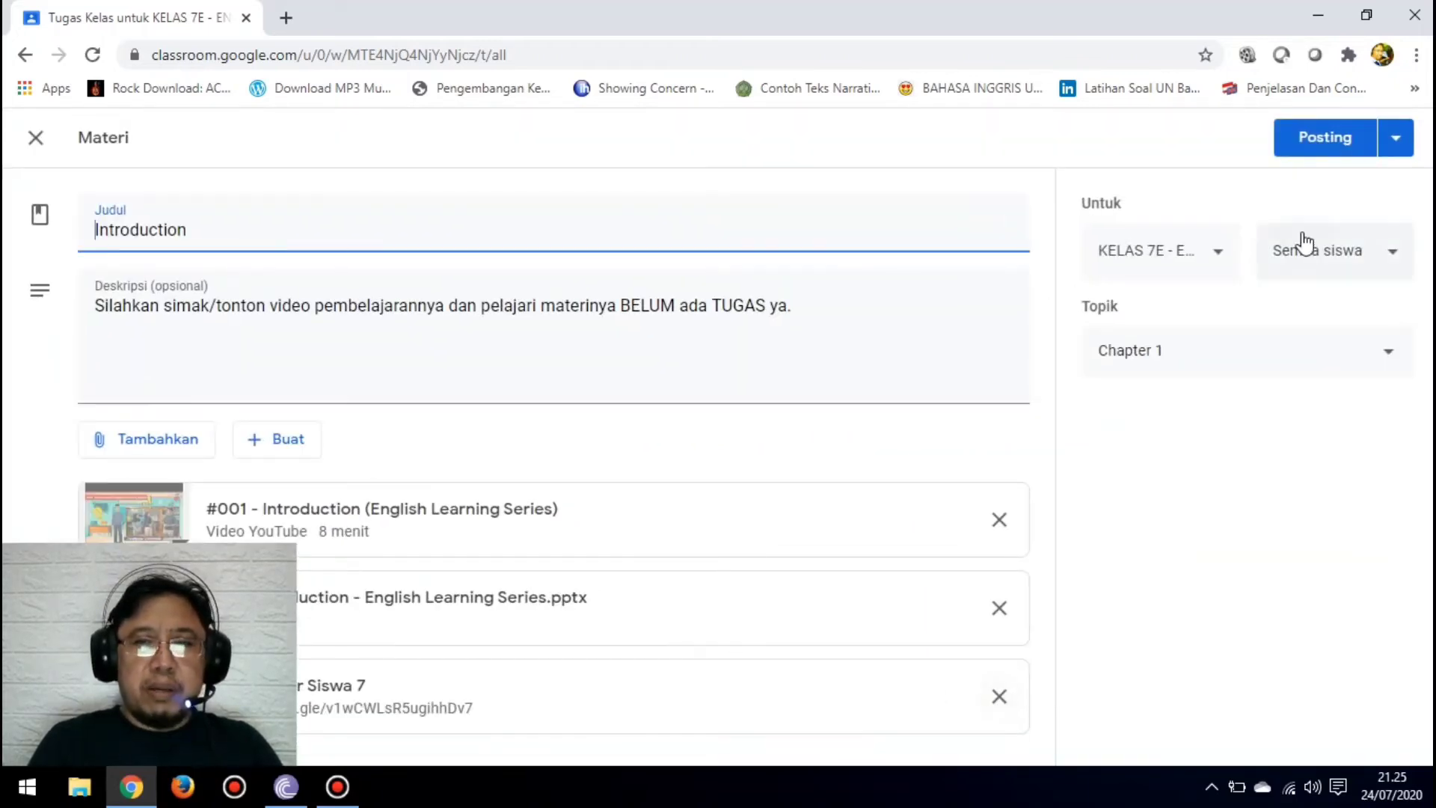
left_click(1216, 258)
left_click(1216, 258)
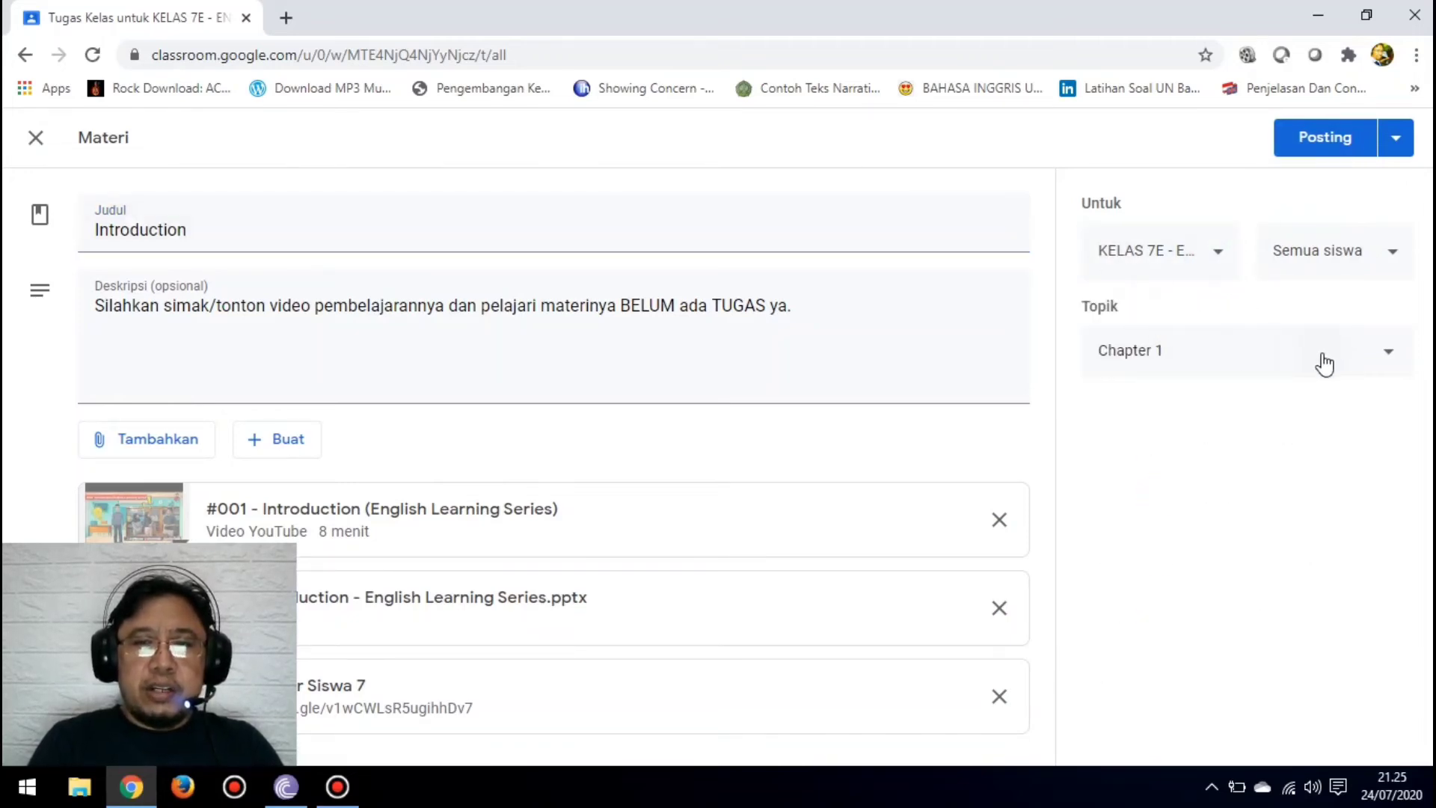
left_click(1389, 356)
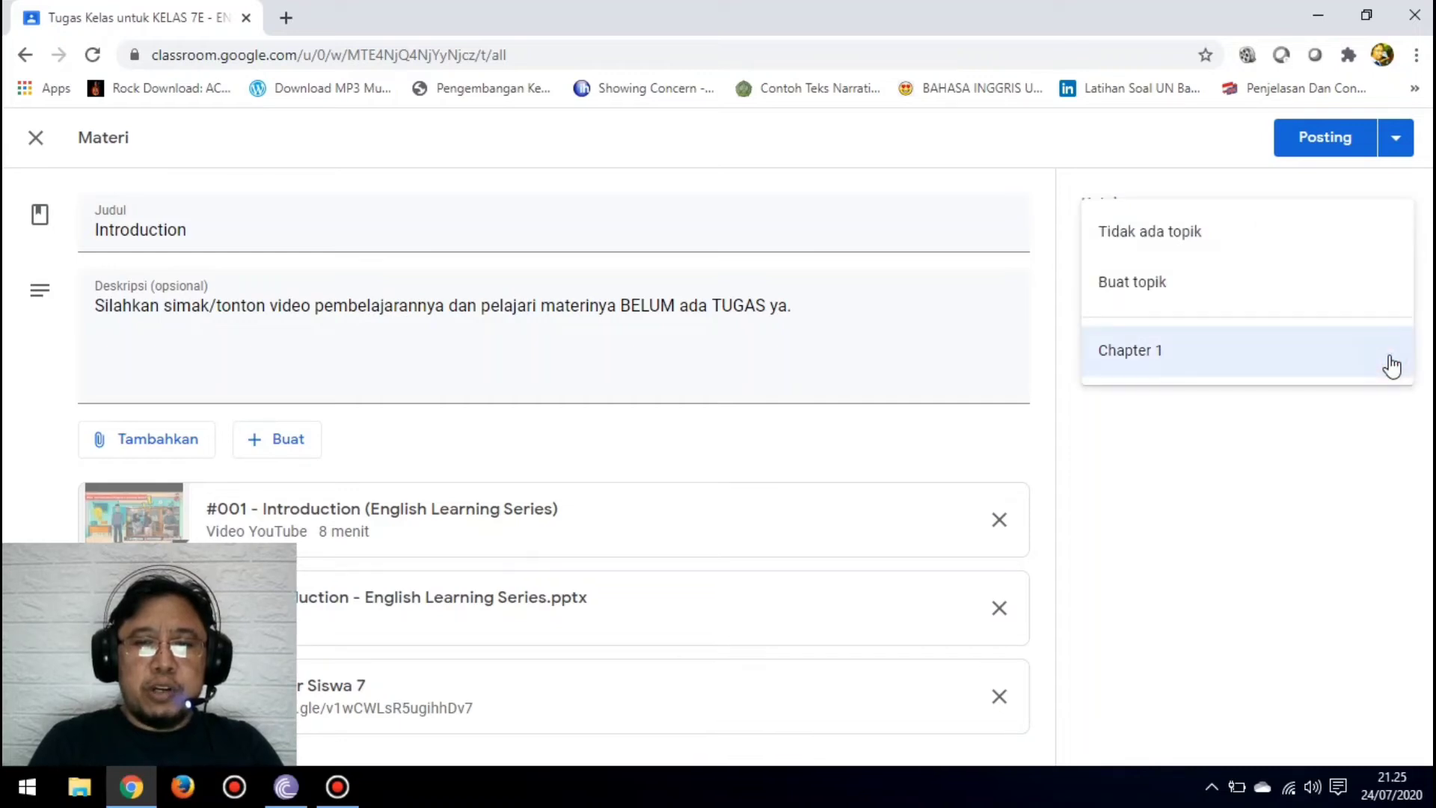
left_click(1205, 366)
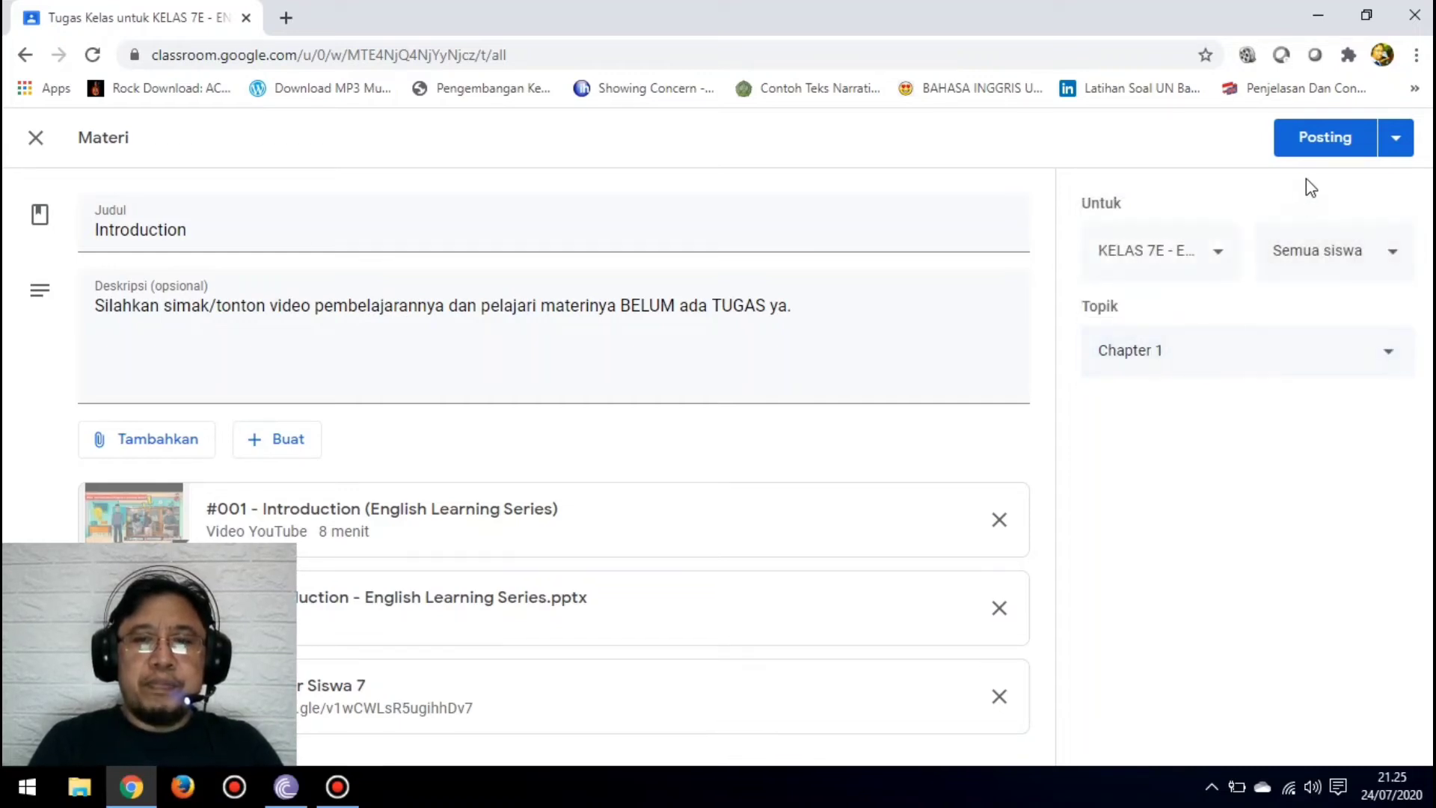
left_click(1312, 156)
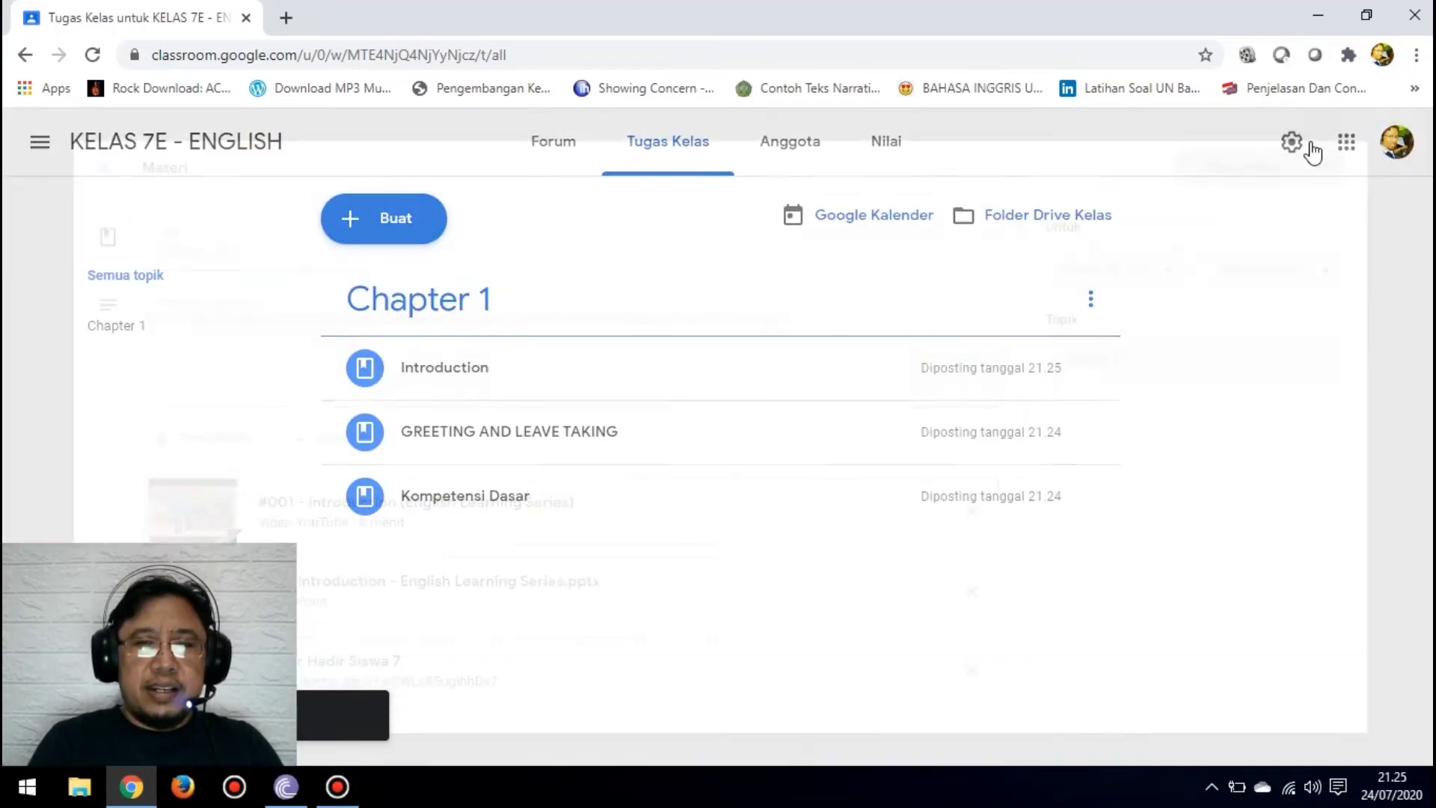
Step: Check the posts in the 7E class stream, and reorder its Chapter 1 classwork as Kompetensi Dasar, GREETING AND LEAVE TAKING, Introduction
left_click(165, 155)
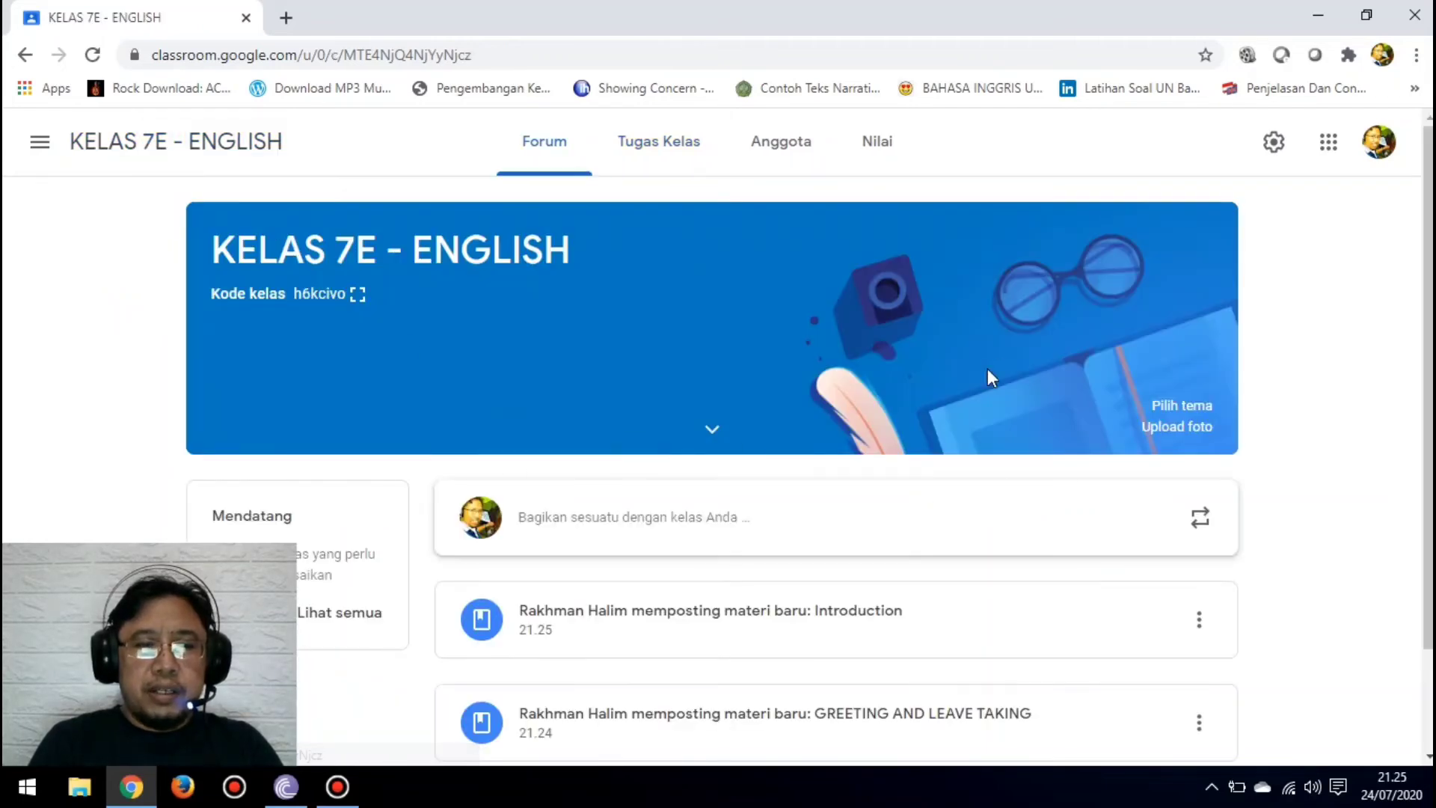
scroll(718, 444, "down", 2)
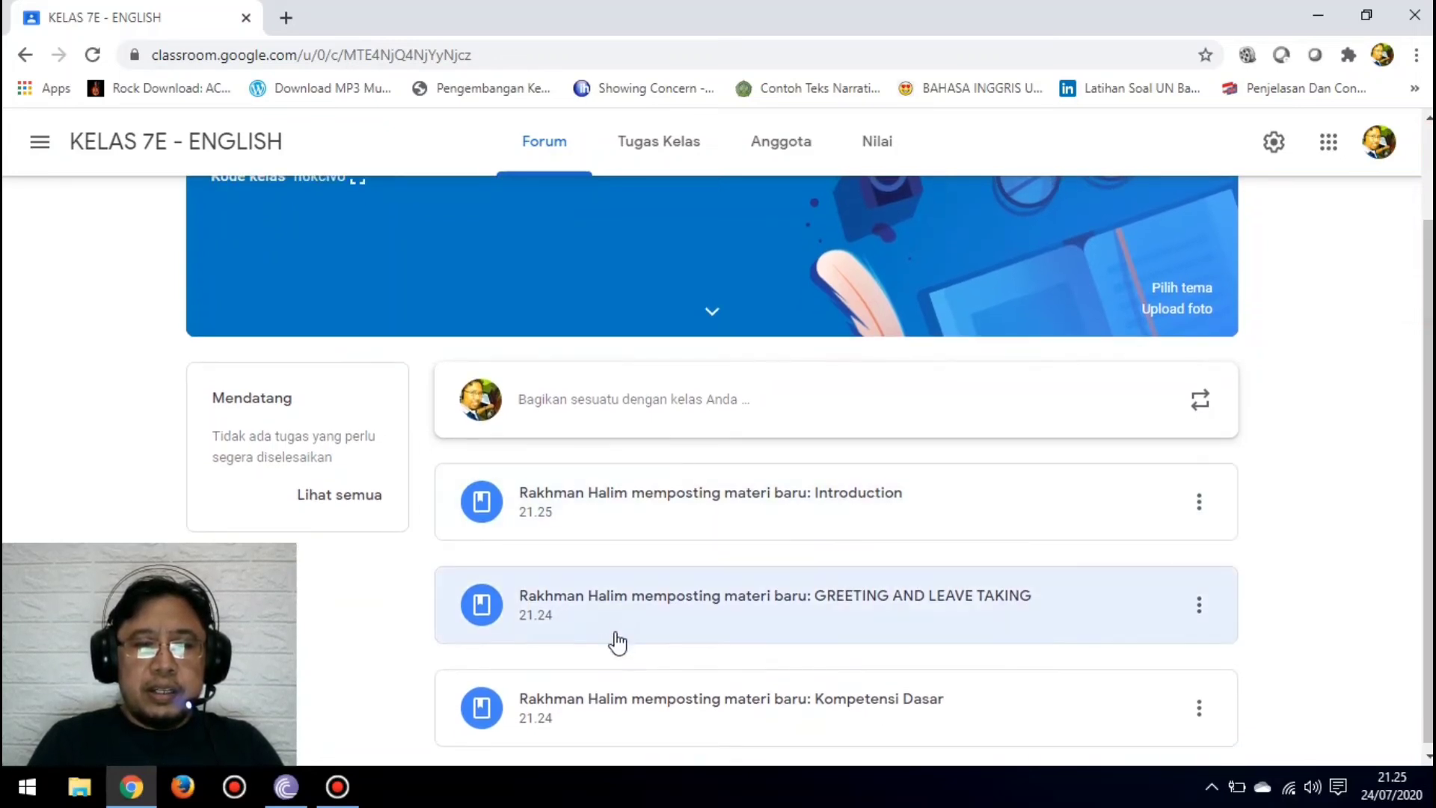
left_click(657, 147)
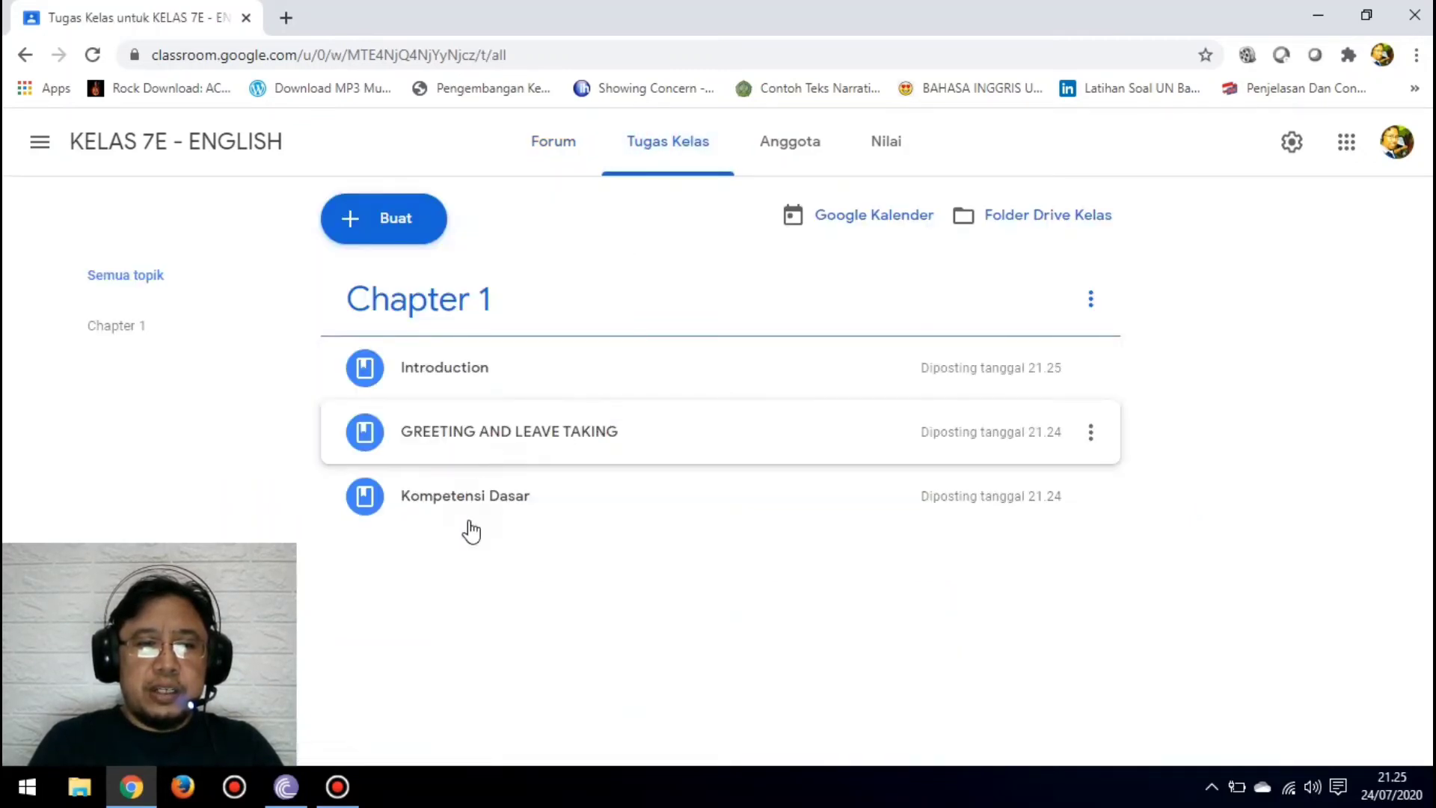
left_click_drag(470, 516, 475, 374)
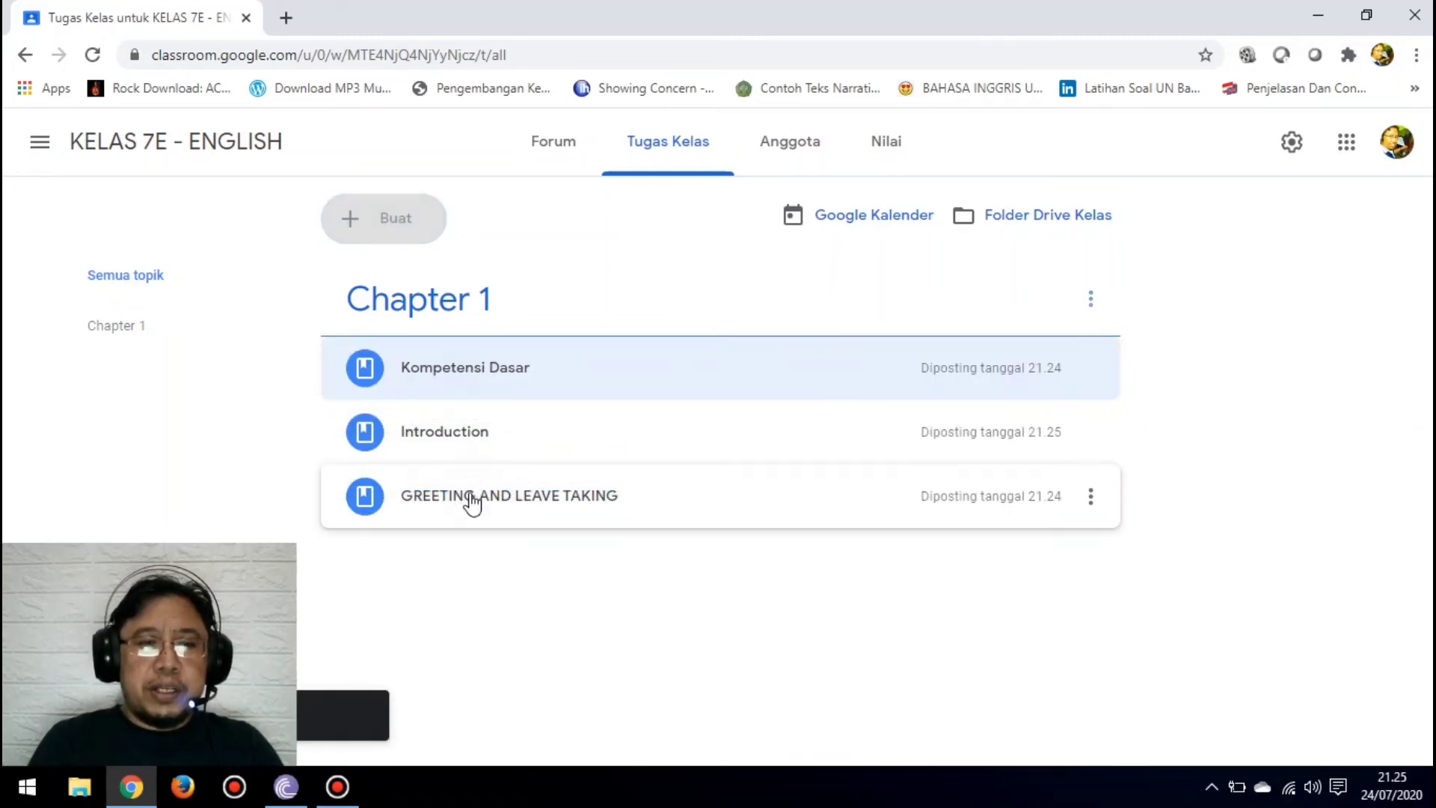
left_click_drag(471, 503, 470, 407)
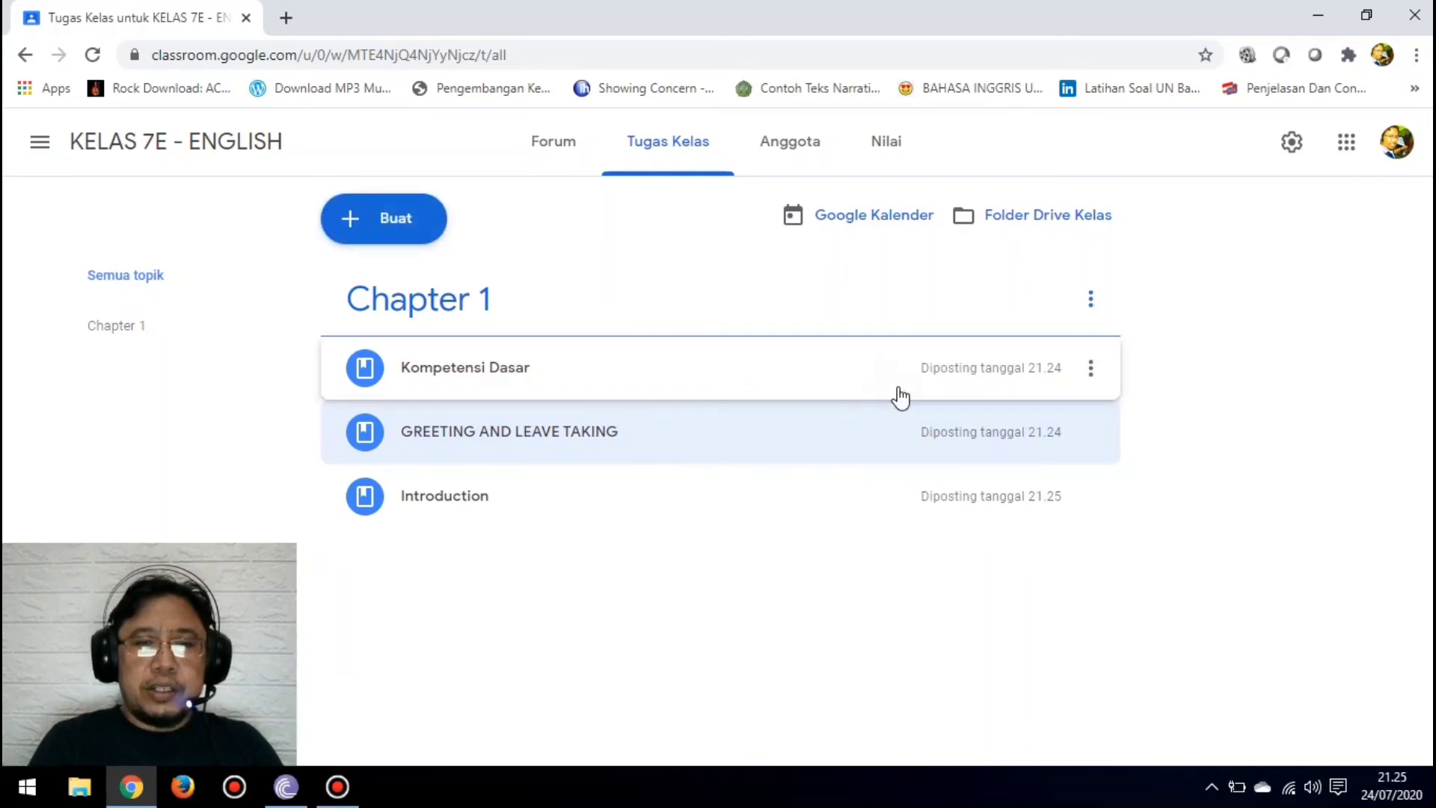
Step: Expand the Kompetensi Dasar, GREETING AND LEAVE TAKING and Introduction materials in KELAS 7E to review their descriptions and attachments
left_click(972, 382)
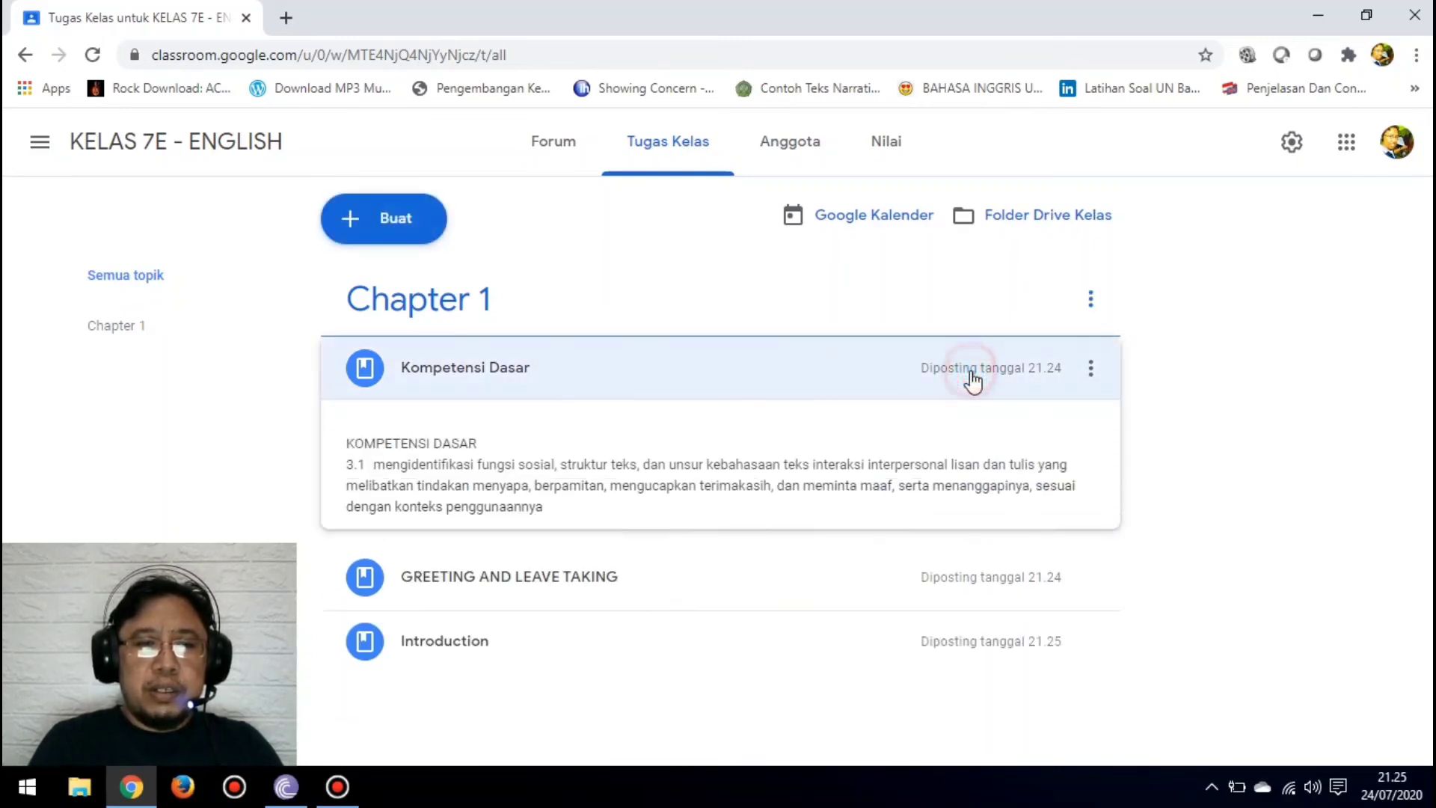
scroll(717, 446, "down", 2)
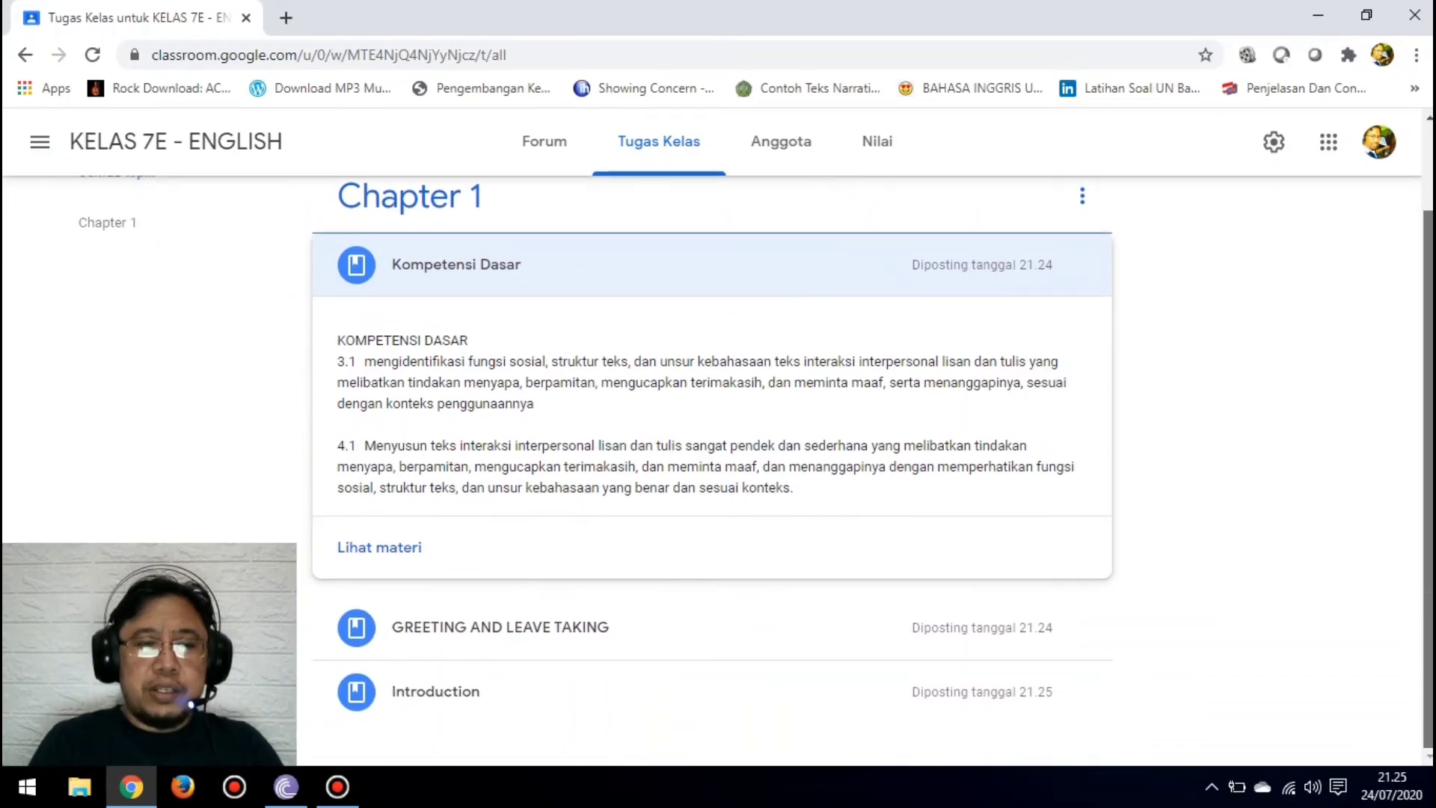
left_click(936, 631)
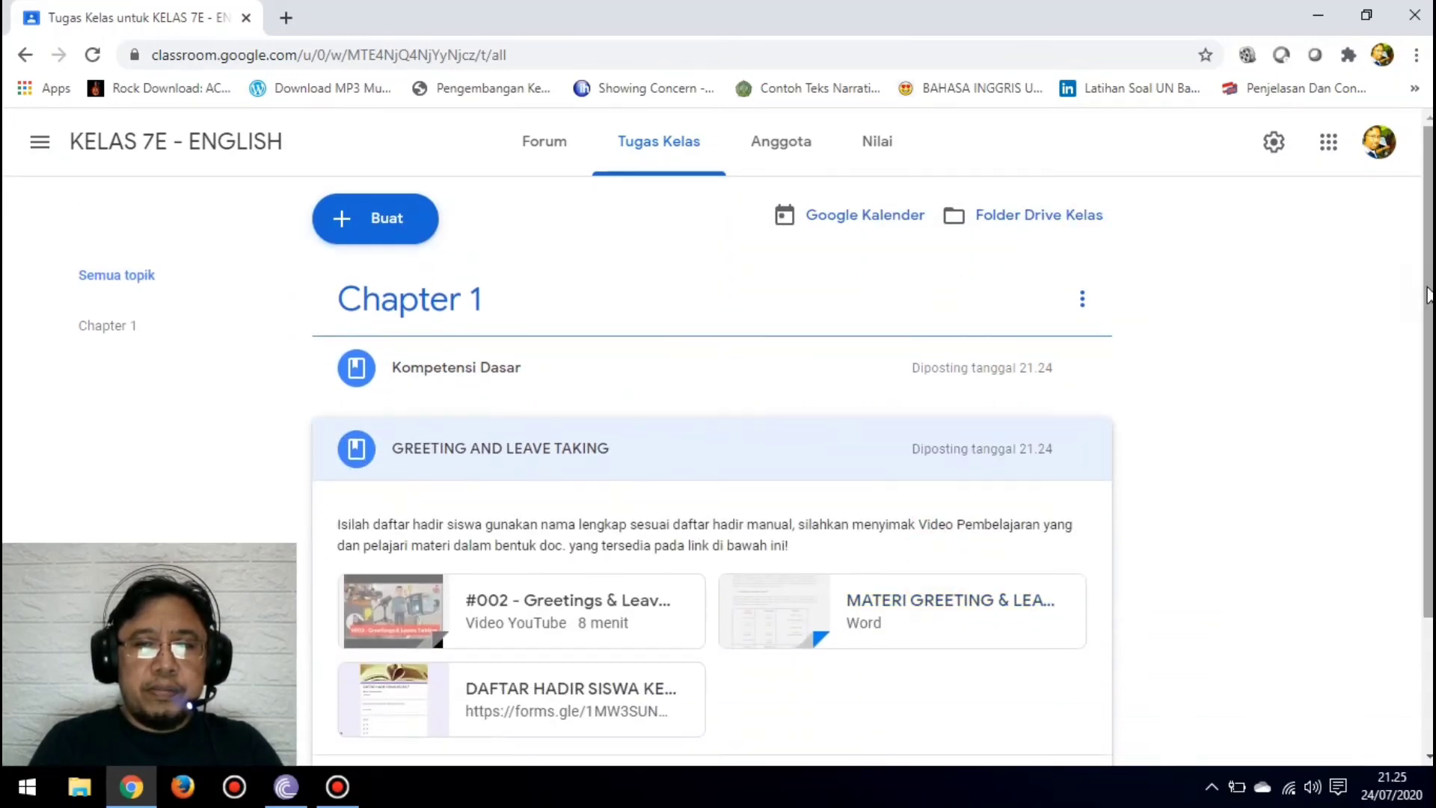
left_click_drag(1428, 352, 1429, 508)
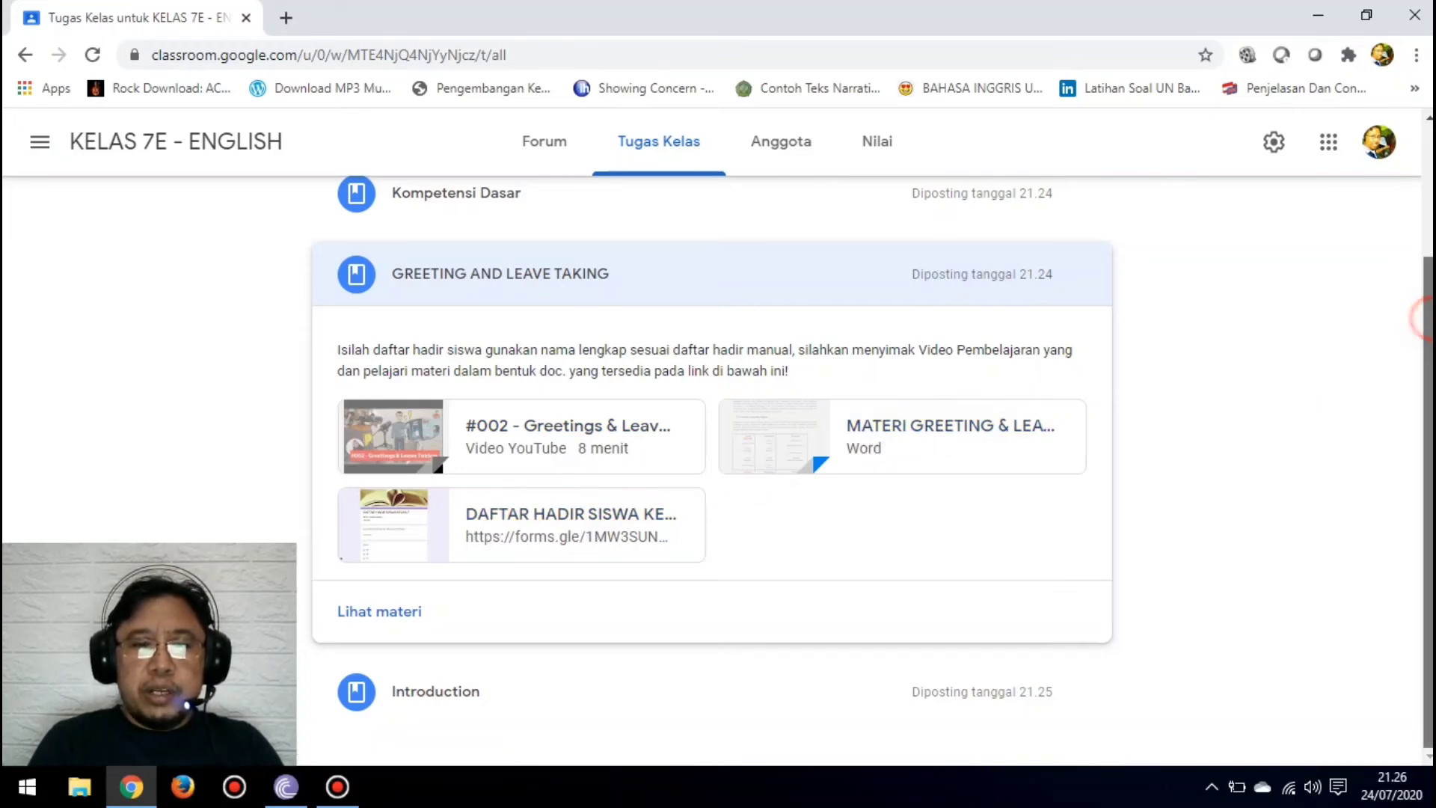
left_click(631, 692)
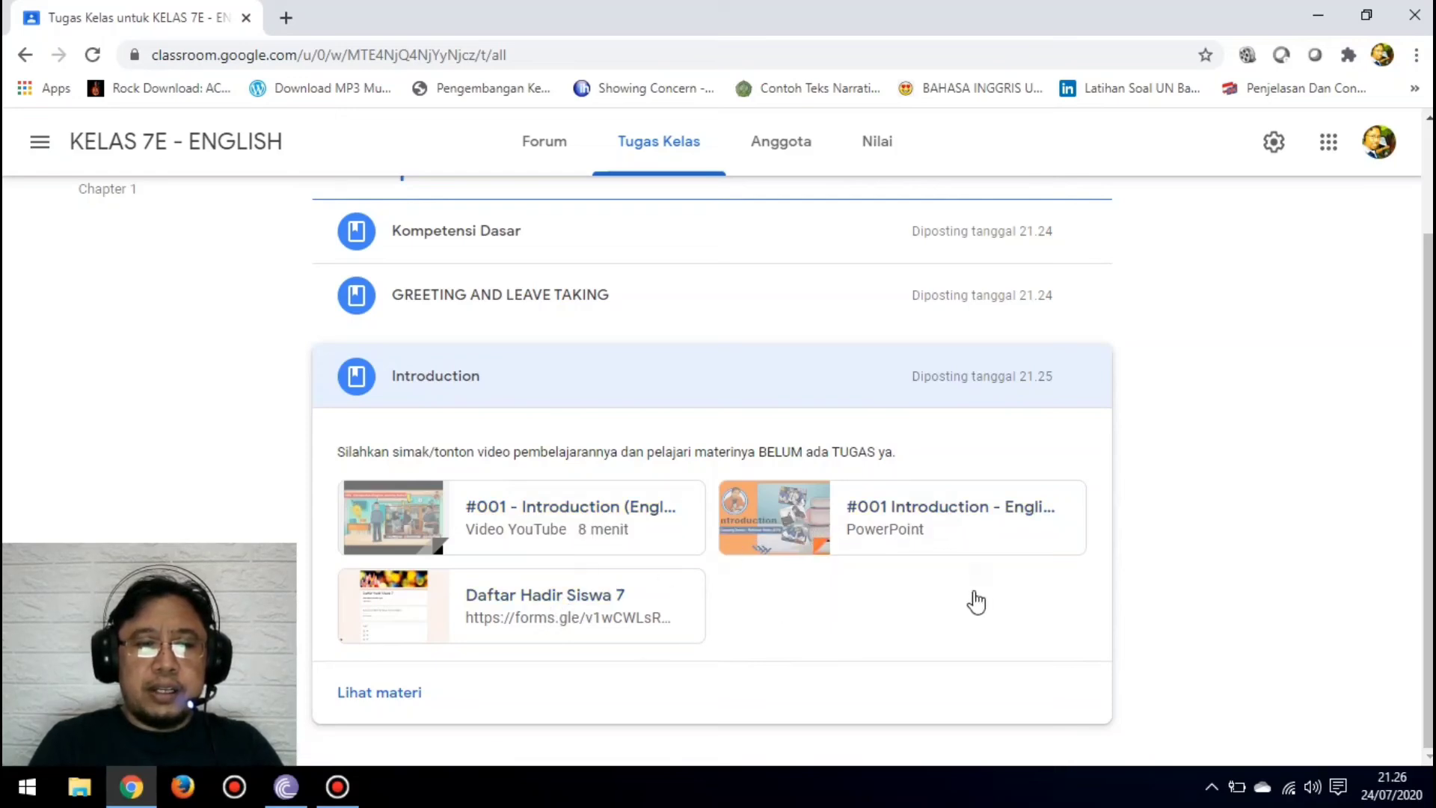
scroll(1419, 491, "up", 3)
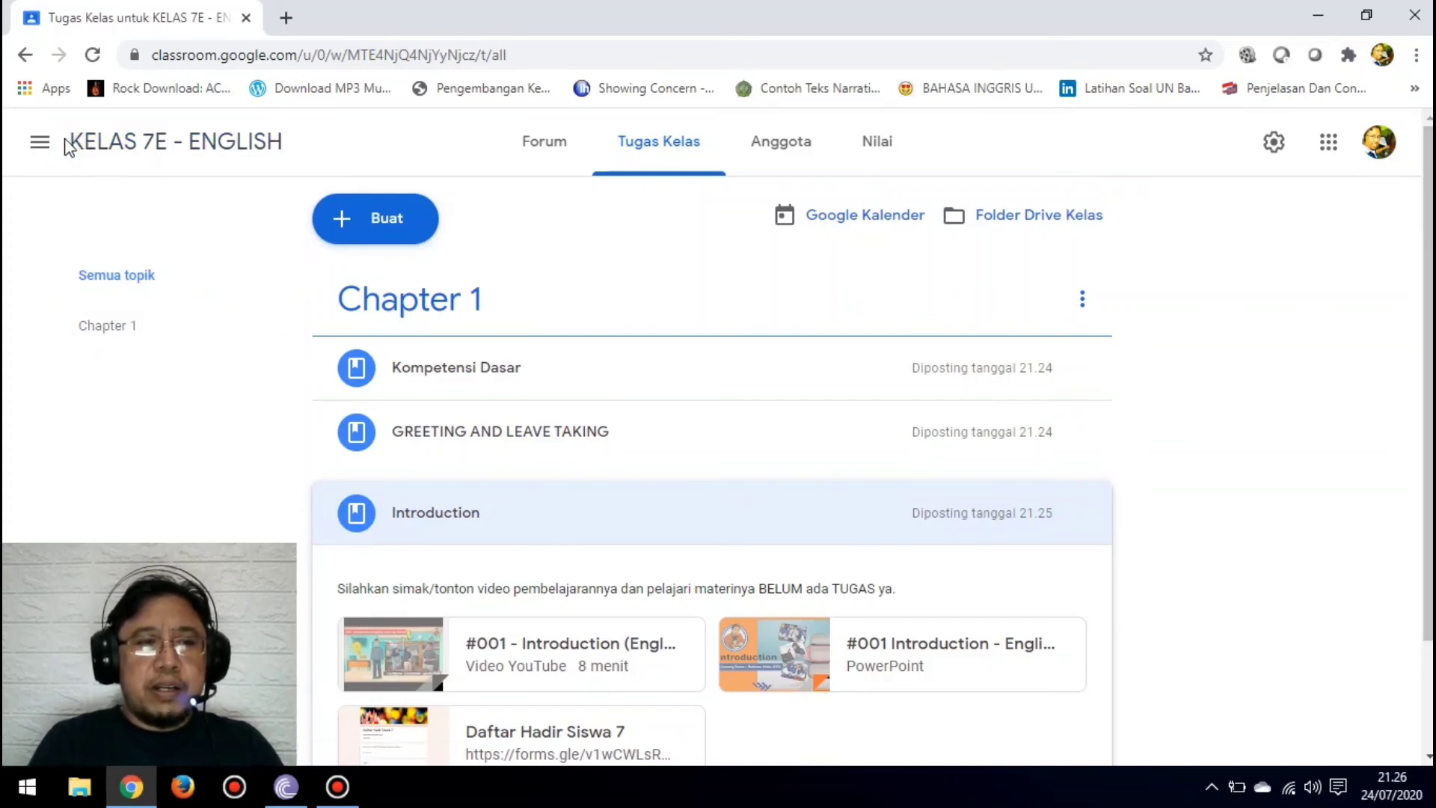
Step: Switch to the classwork of KELAS 7A - ENGLISH and reorder Chapter 1 as Kompetensi Dasar, GREETING AND LEAVE TAKING, Introduction
left_click(40, 142)
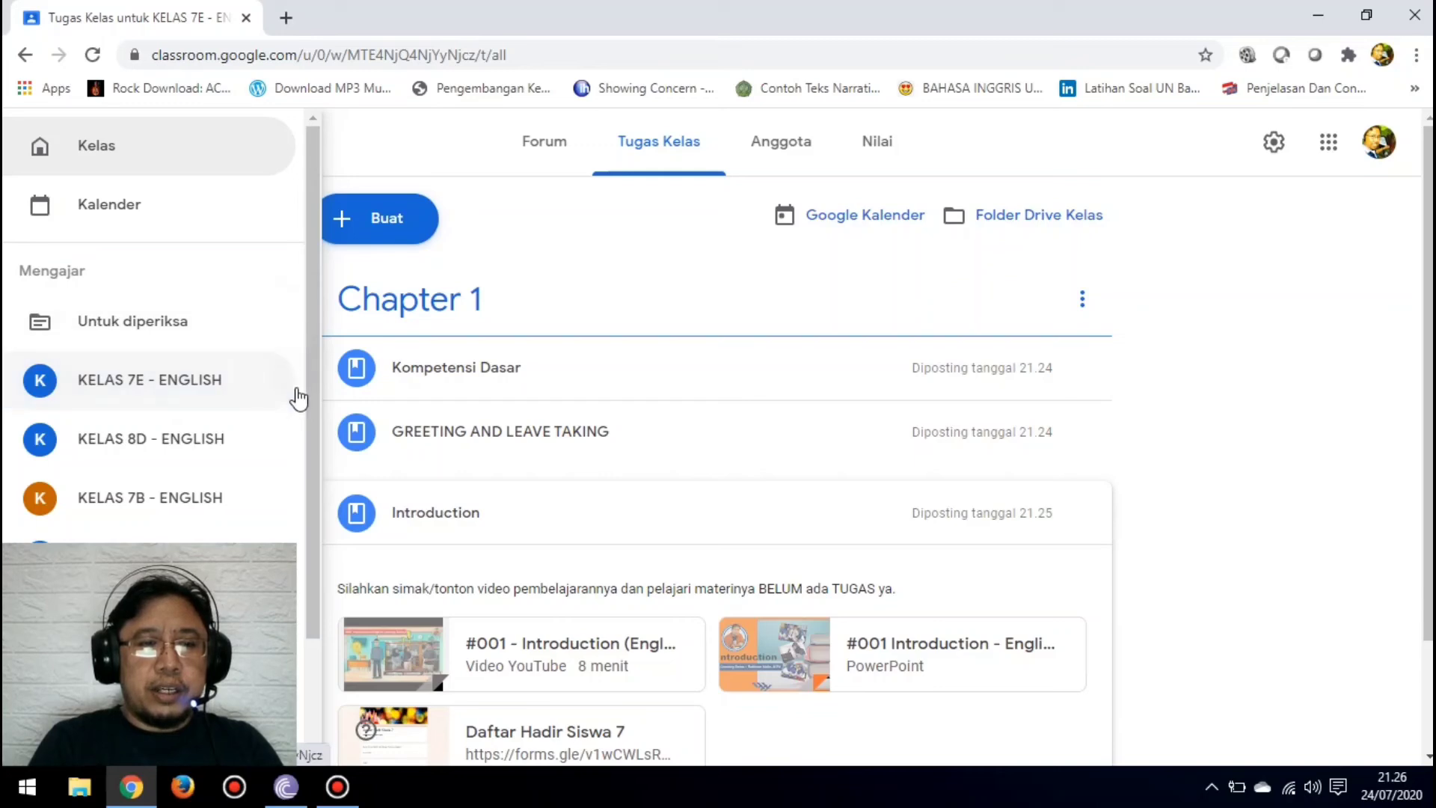
left_click_drag(311, 379, 312, 586)
left_click(198, 534)
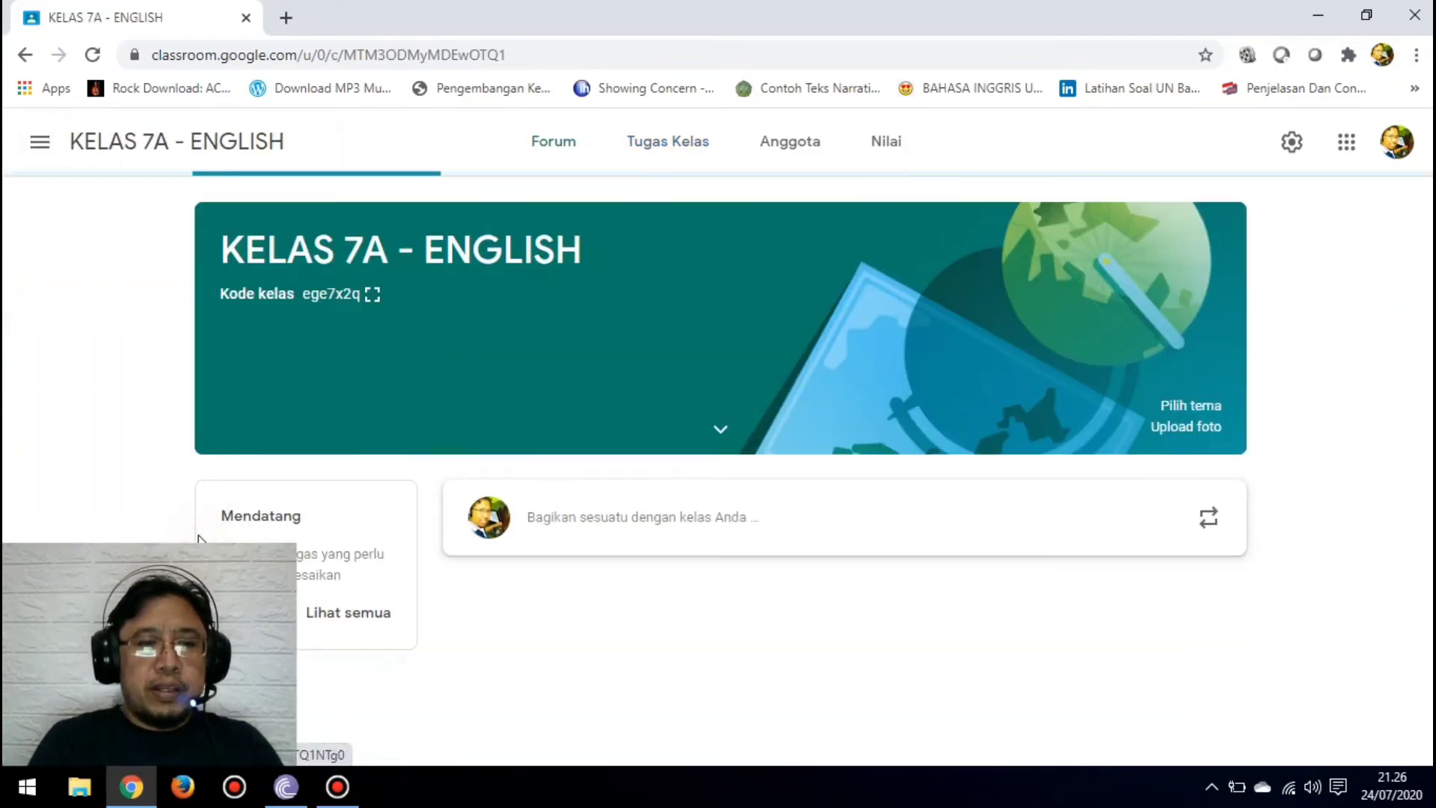
left_click(674, 166)
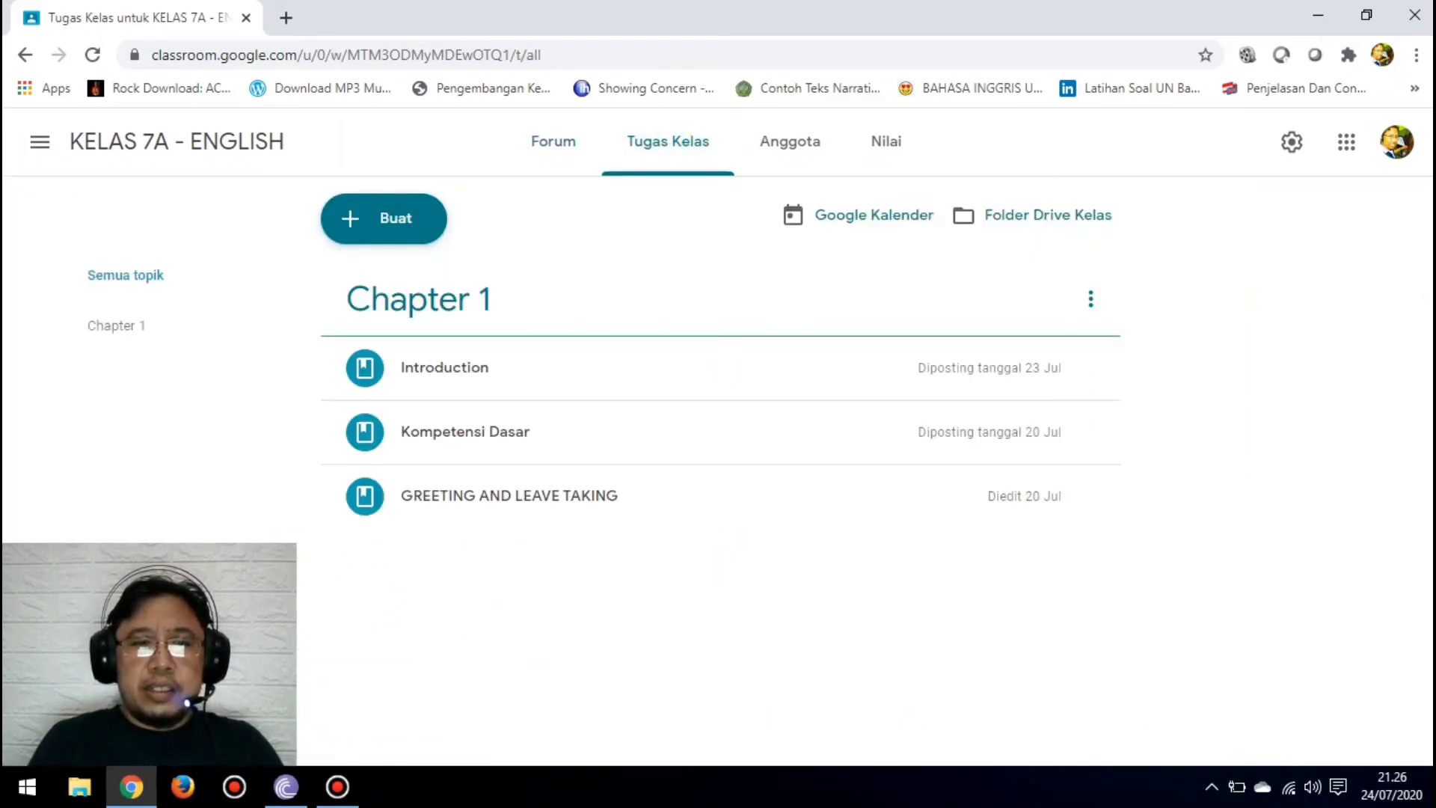
left_click_drag(477, 440, 475, 363)
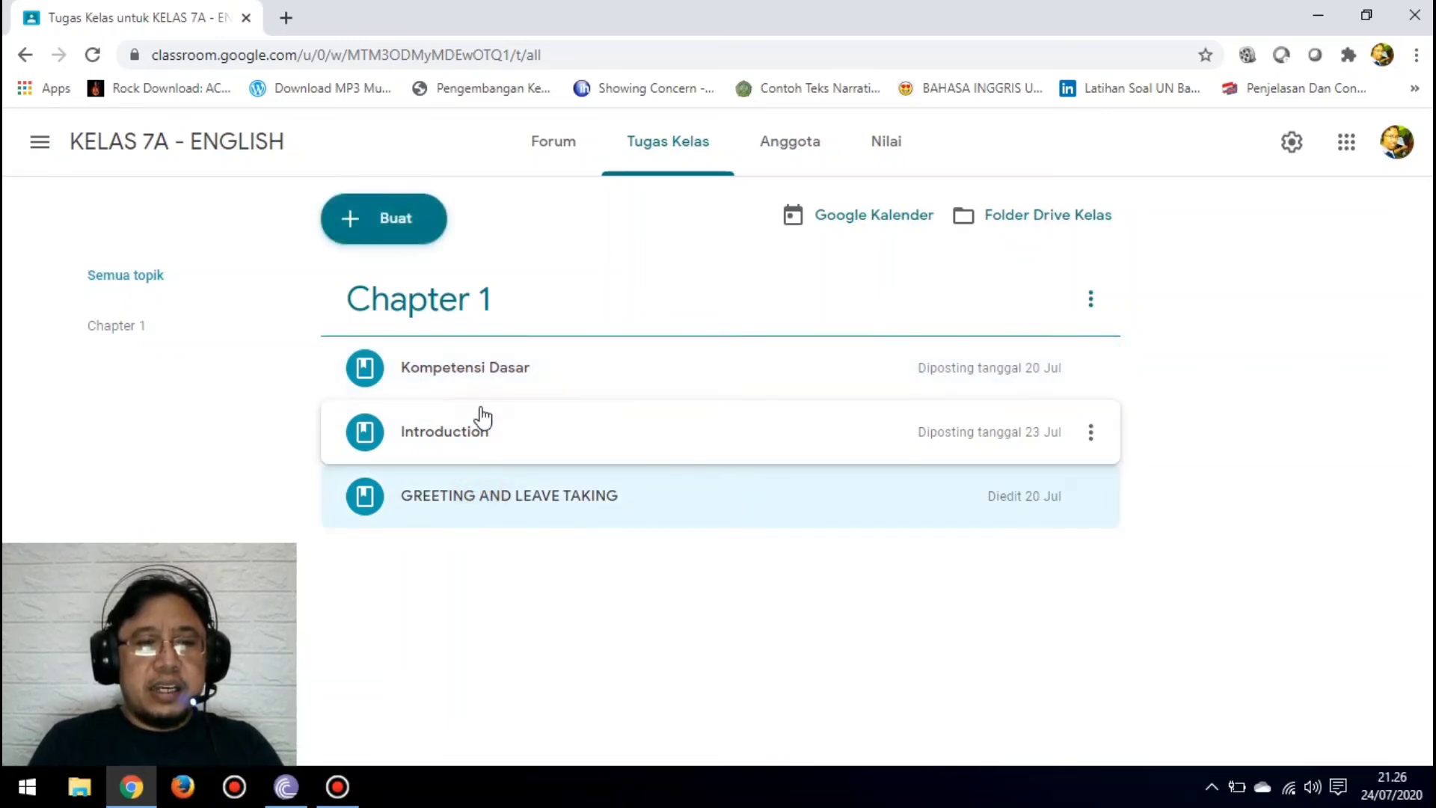
left_click_drag(481, 496, 479, 407)
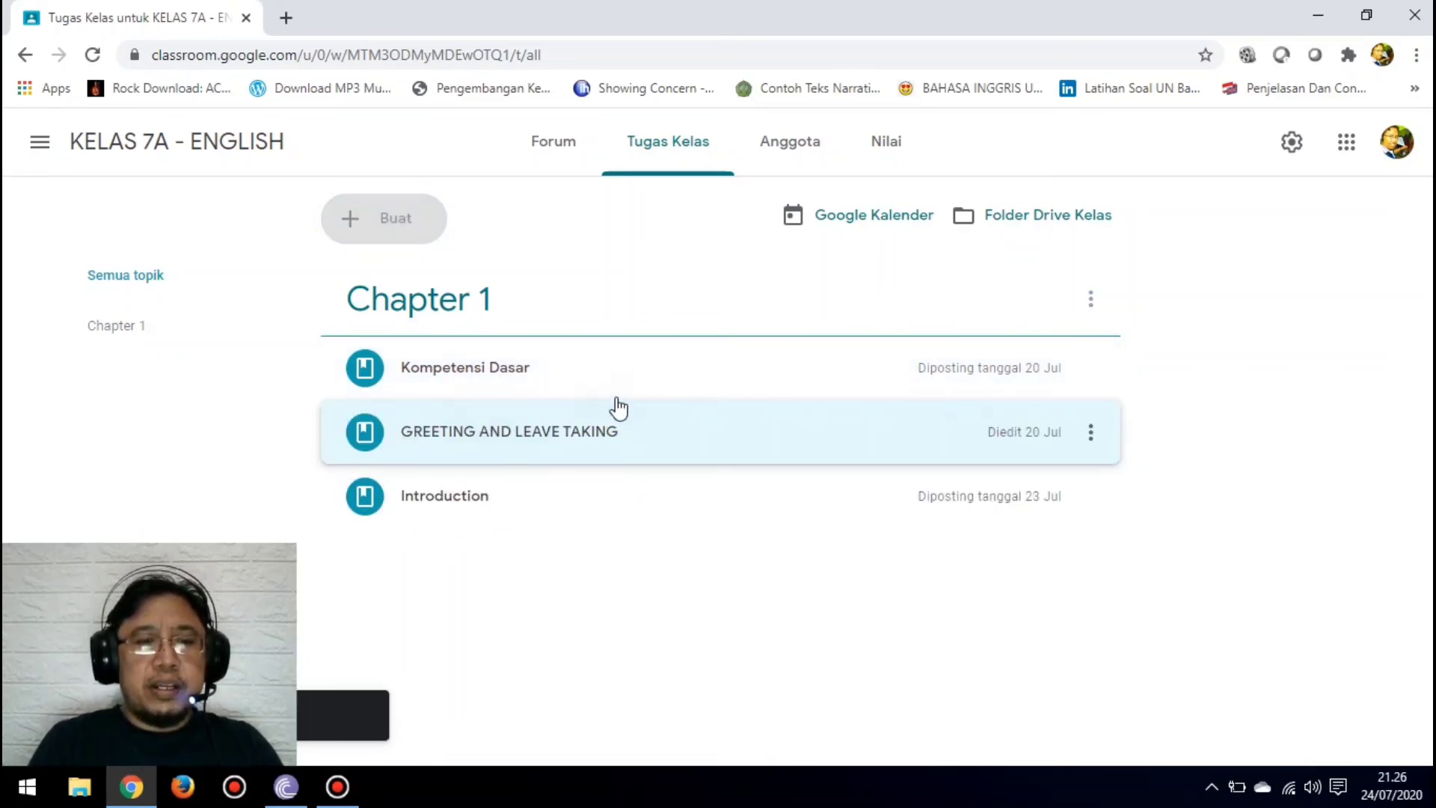
Step: Expand the GREETING AND LEAVE TAKING, Kompetensi Dasar and Introduction materials in KELAS 7A to compare their contents with the reused posts
left_click(610, 449)
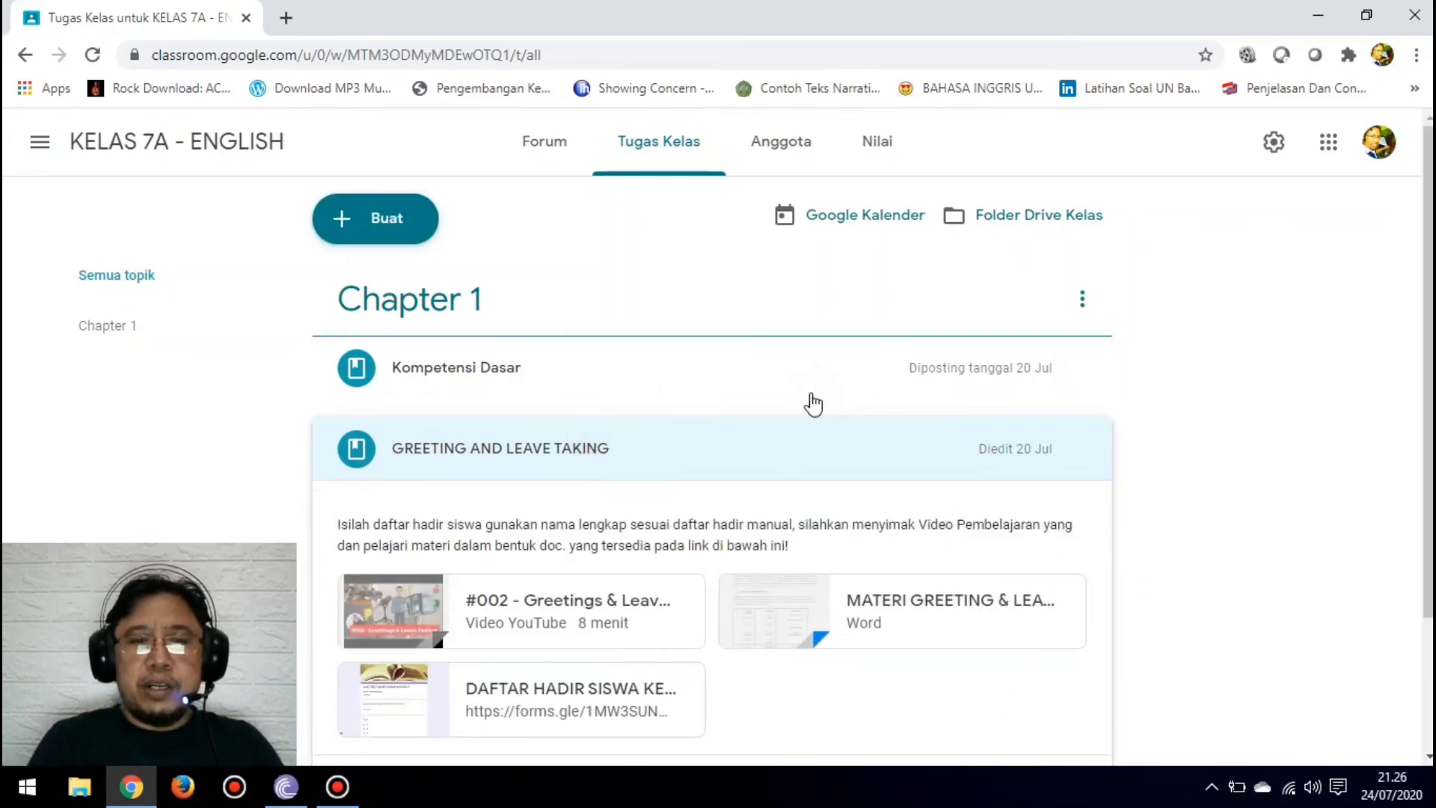
left_click(519, 373)
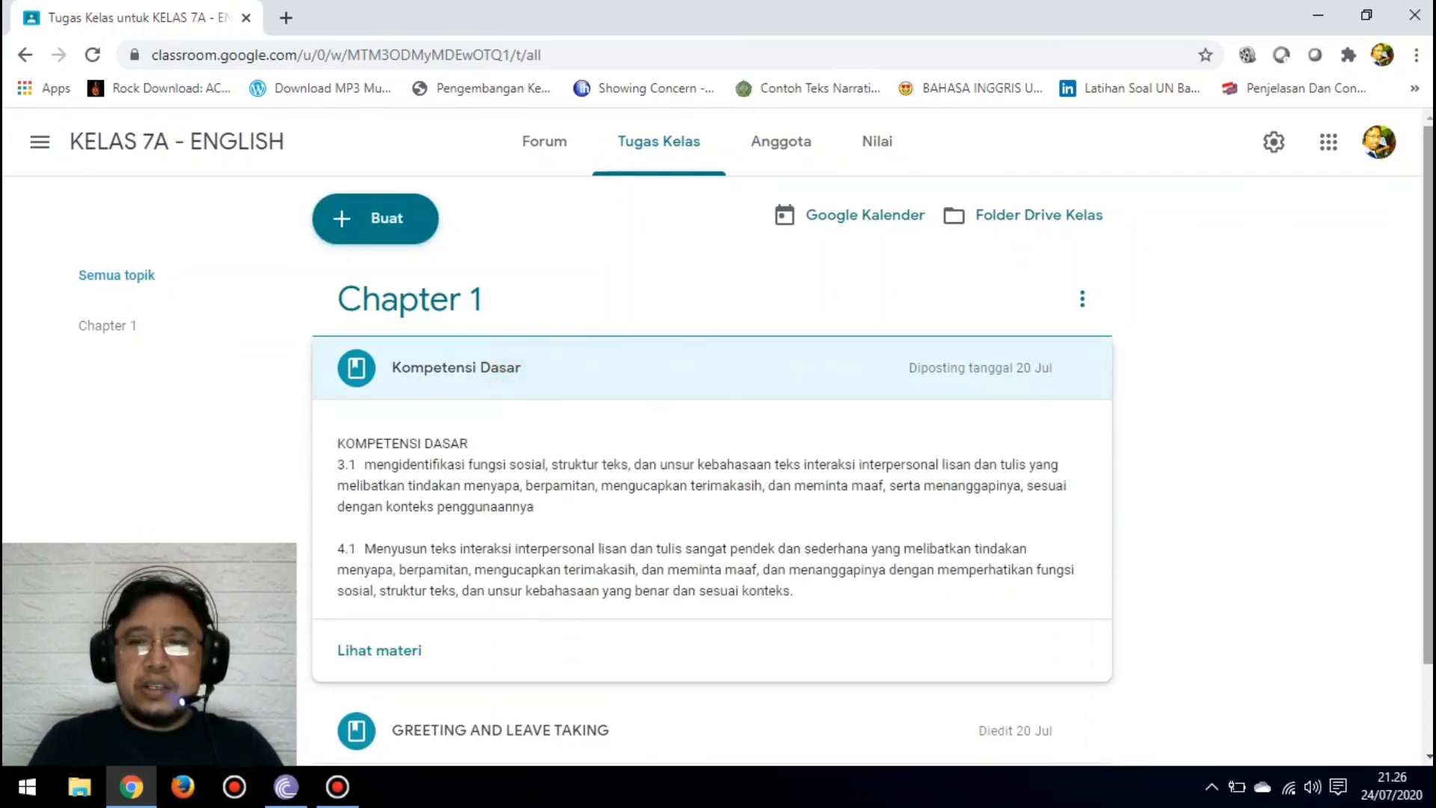
scroll(494, 682, "down", 1)
left_click(460, 682)
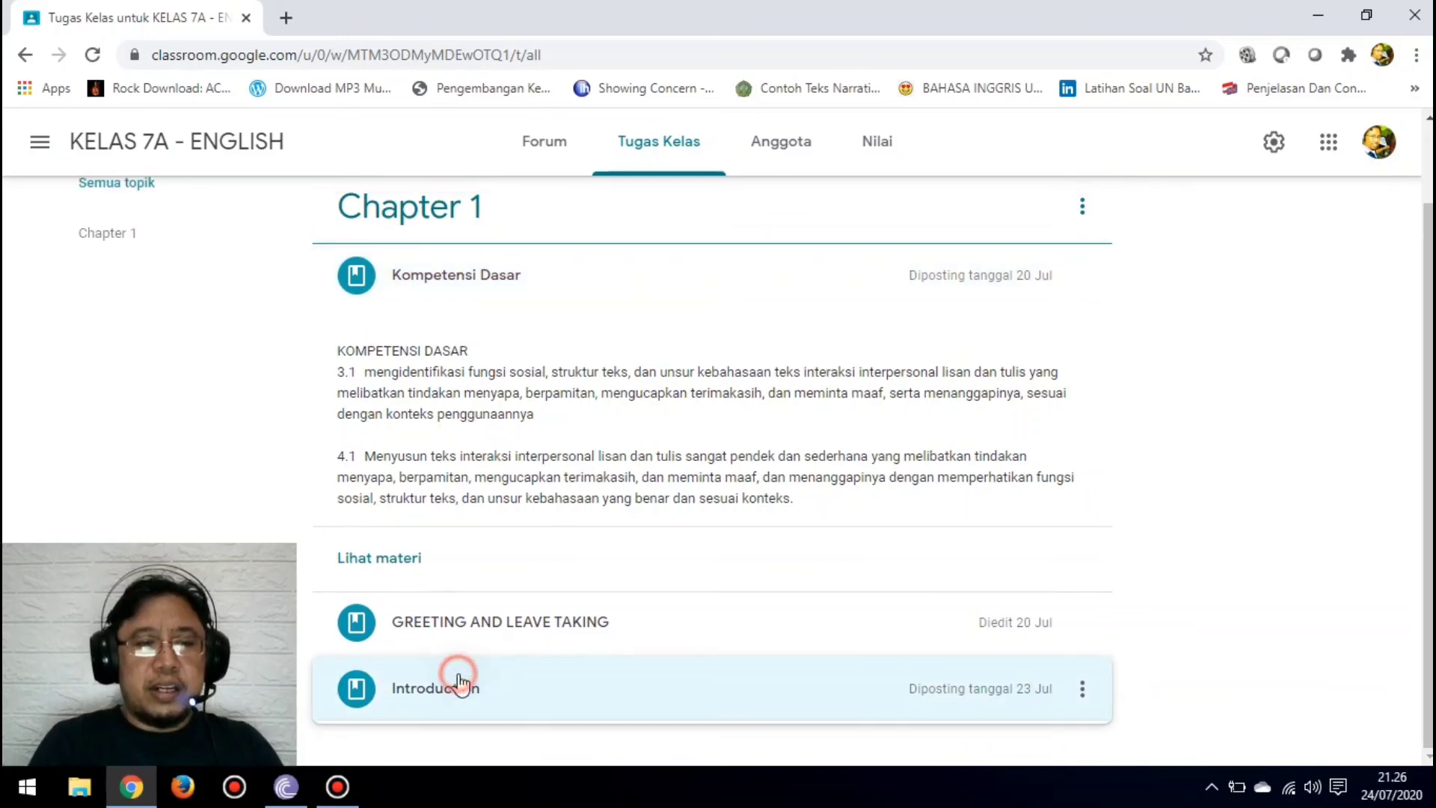